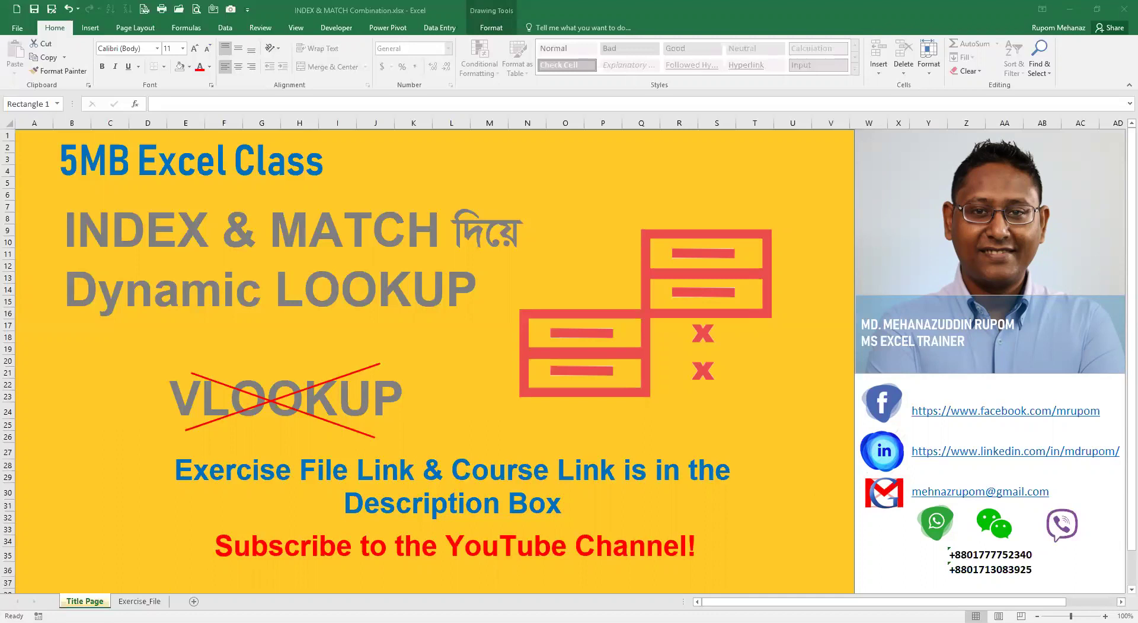
Open the Exercise_File sheet and examine the product names, region names, revenue values, and the Pick Product, Pick Region and Revenue cells
key(ctrl+Page_Down)
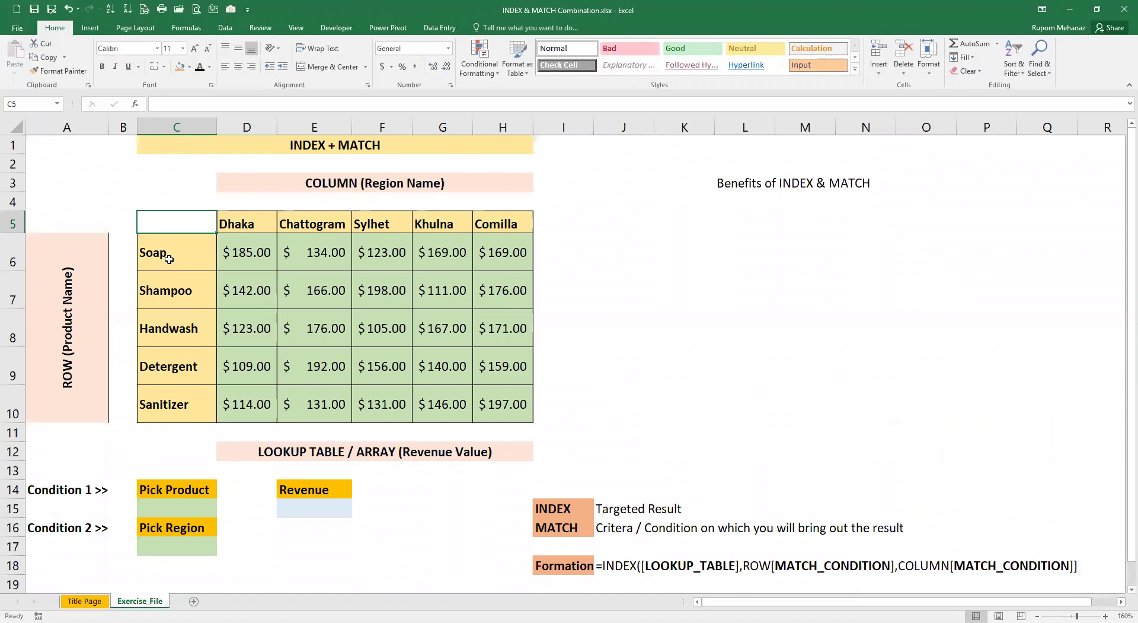
drag(169, 259, 163, 404)
drag(245, 227, 494, 234)
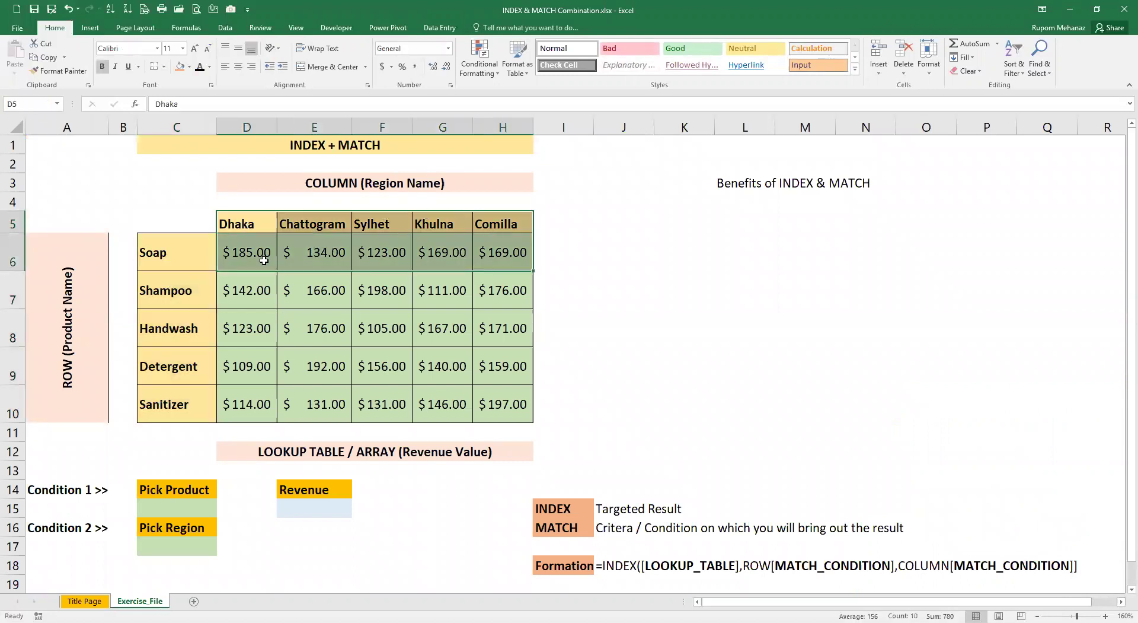
drag(254, 258, 502, 406)
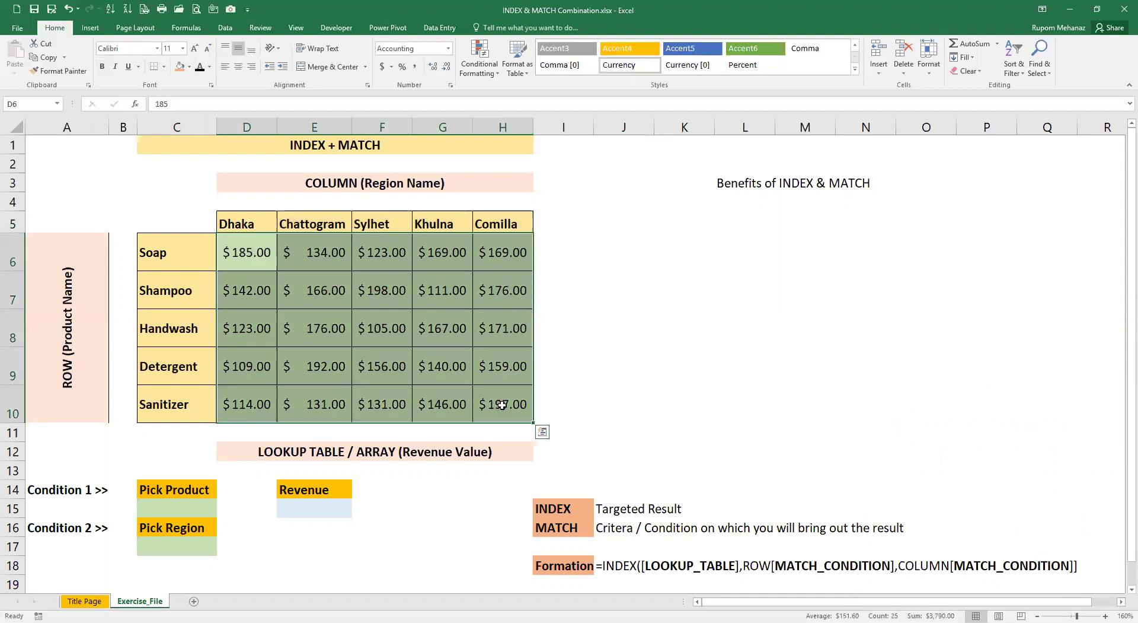
click(198, 509)
click(182, 549)
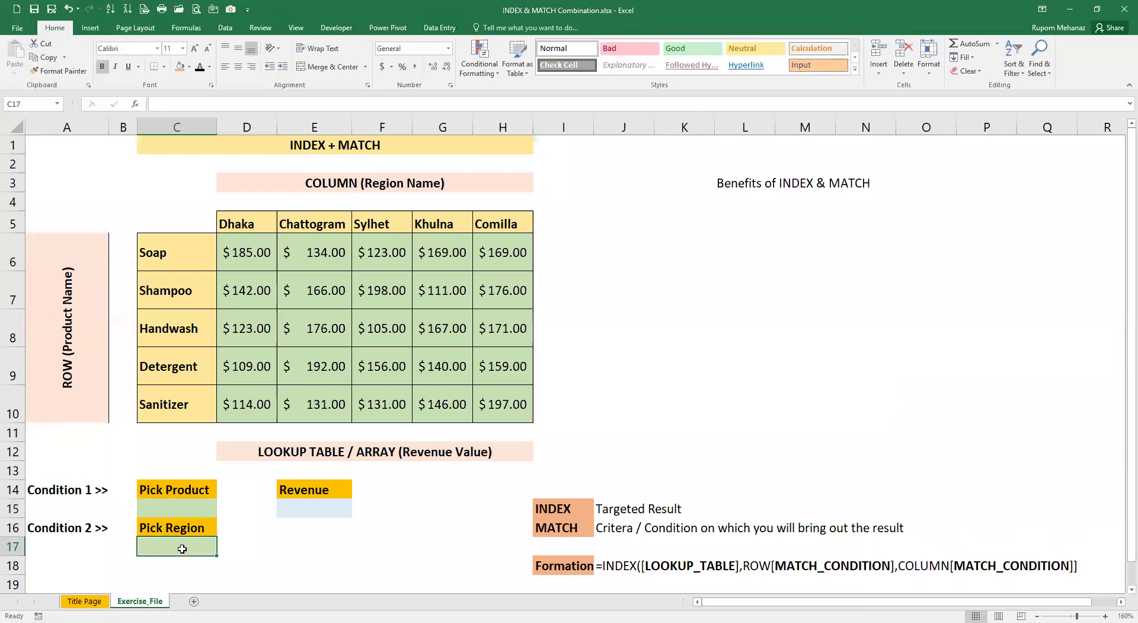
click(192, 513)
click(184, 541)
click(318, 506)
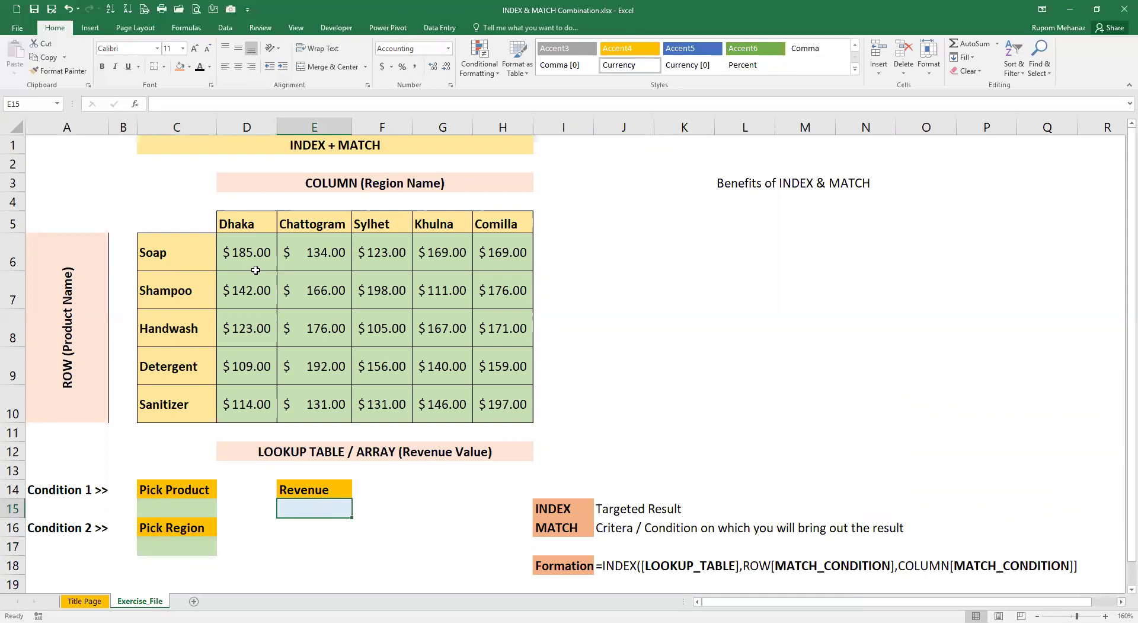
click(239, 253)
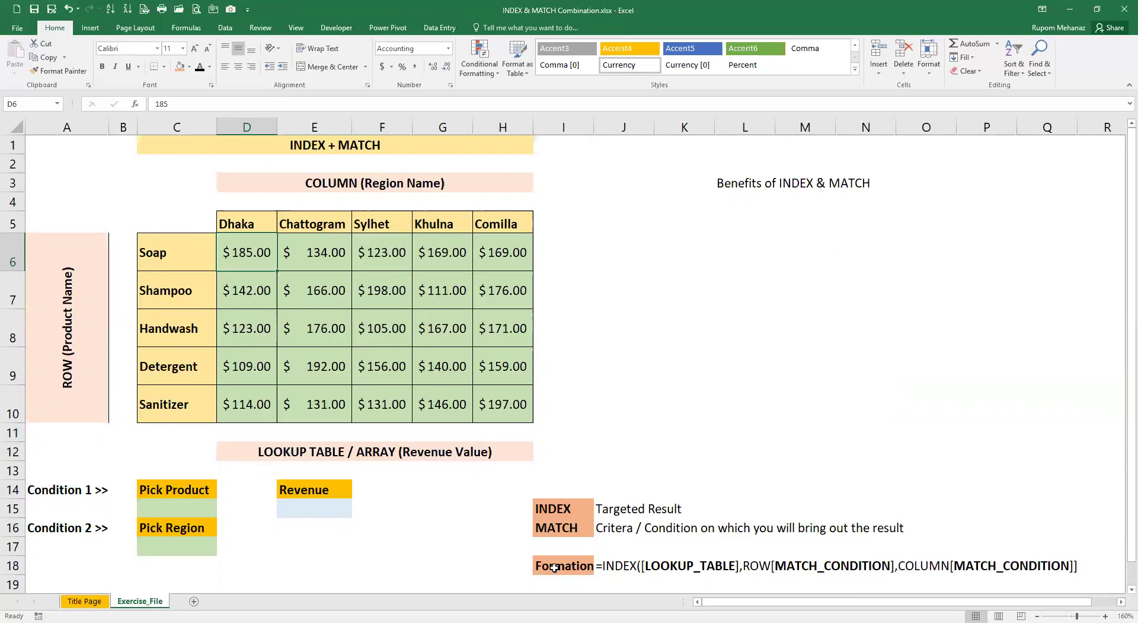
Review the INDEX, MATCH and Formation notes against the Revenue cell, the revenue table and the two condition cells
click(566, 508)
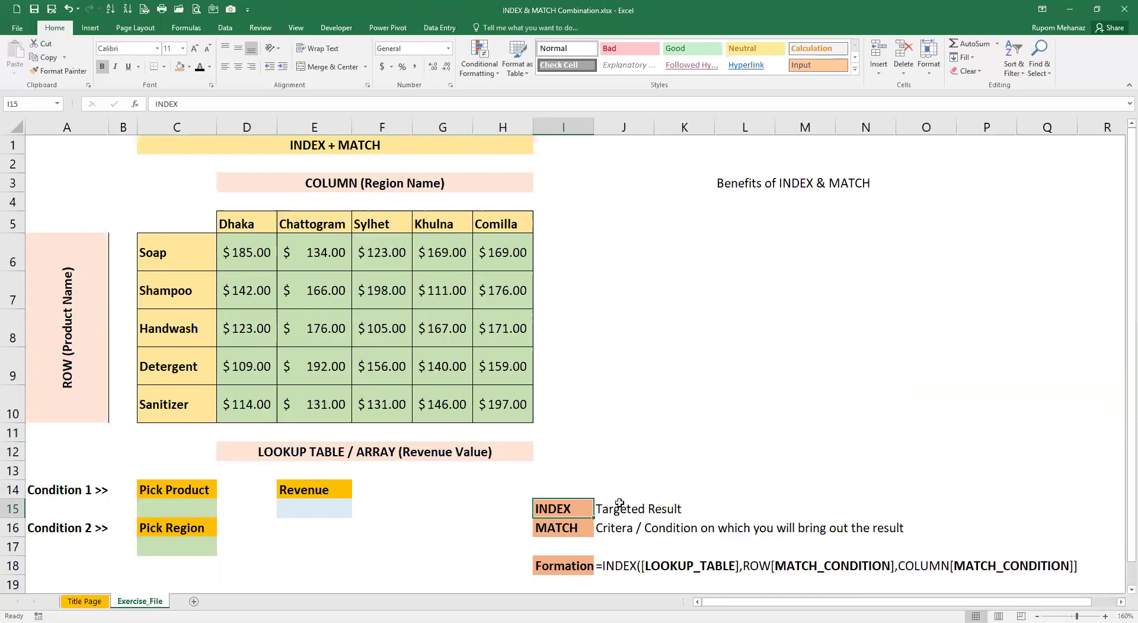
click(605, 509)
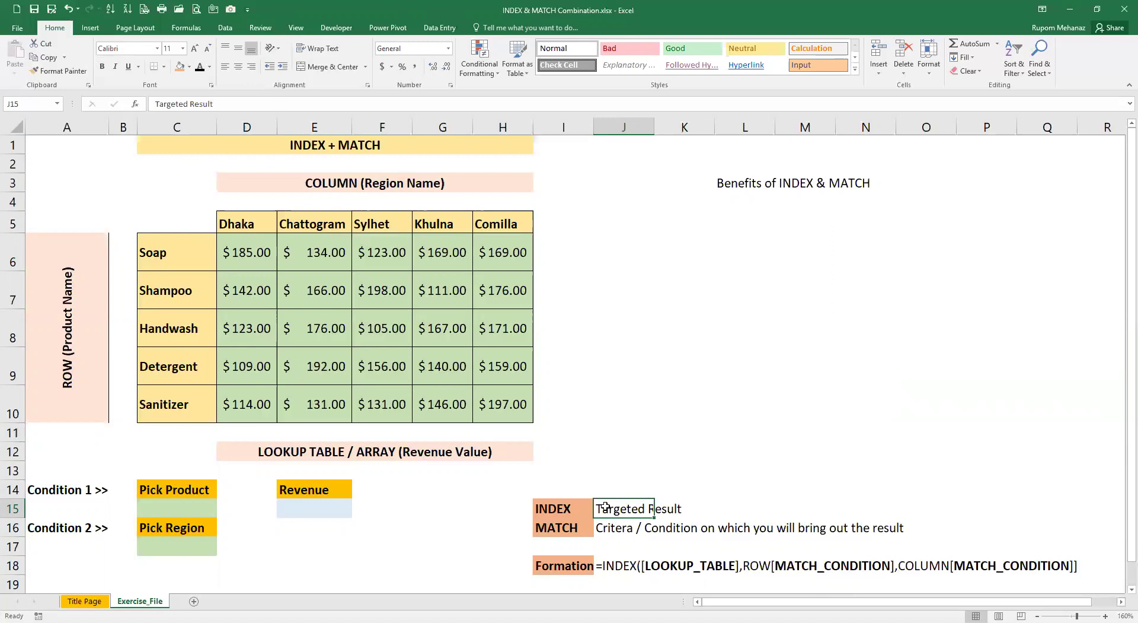
click(335, 508)
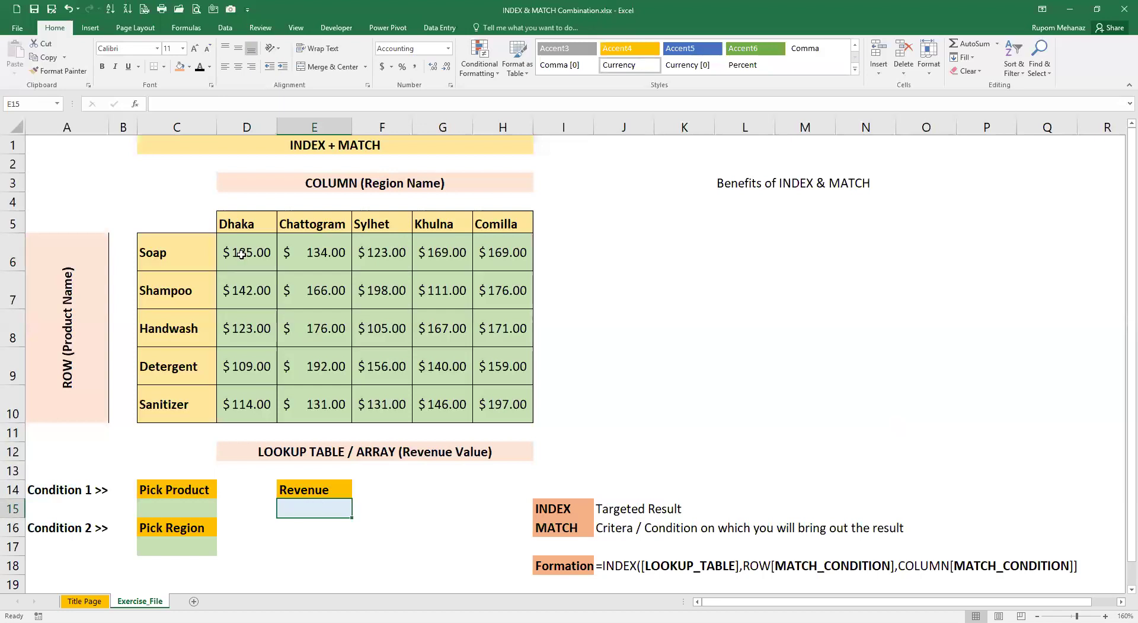
drag(241, 251, 508, 400)
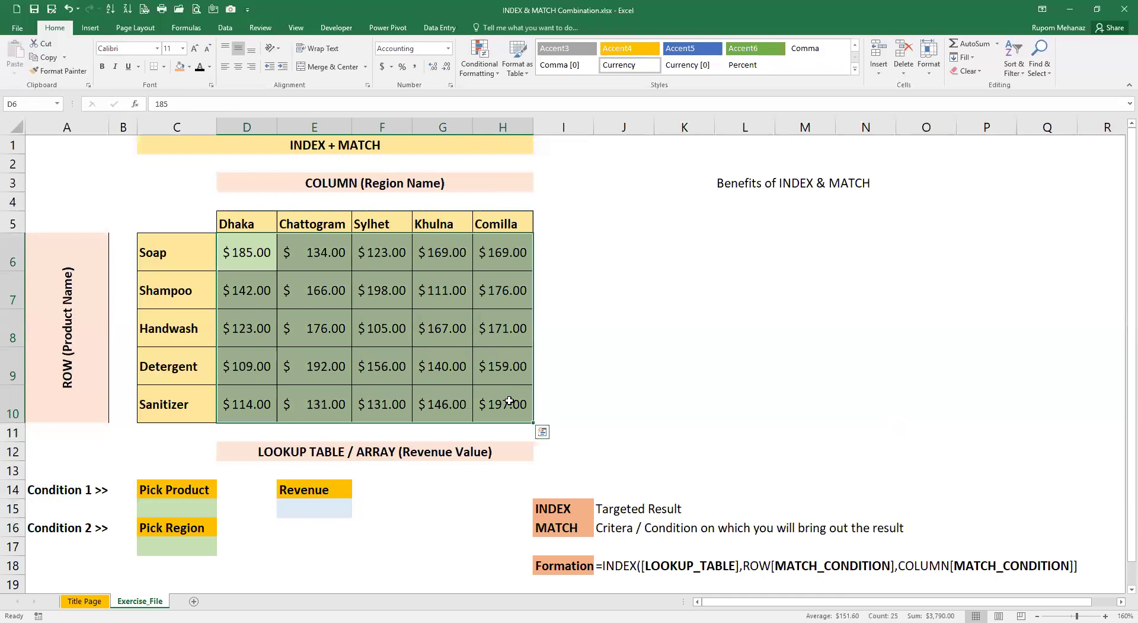
click(569, 528)
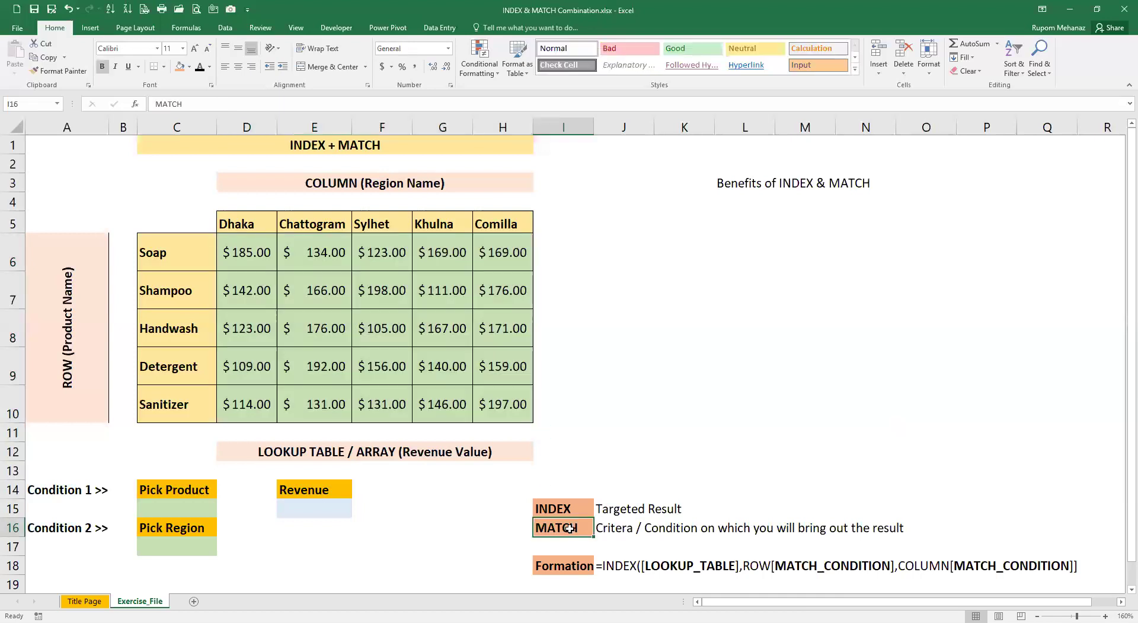
click(158, 508)
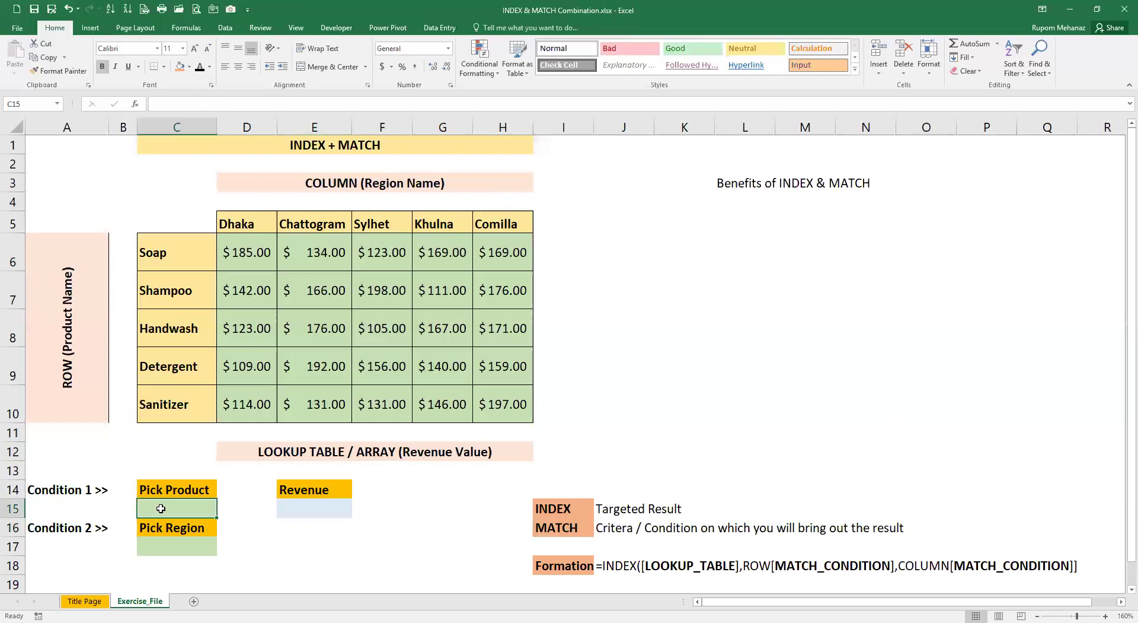
click(167, 544)
click(191, 508)
click(572, 565)
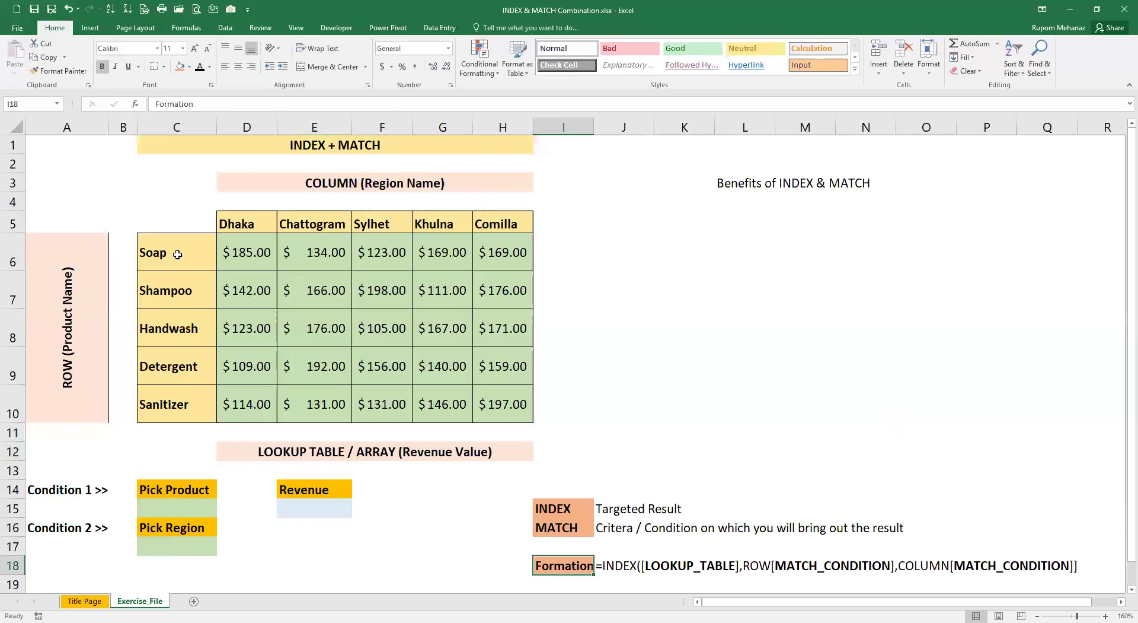
Start an INDEX formula in Revenue cell E15 with the array,row_num,column_num arguments and set its Array to the absolute range $D$6:$H$10
click(321, 510)
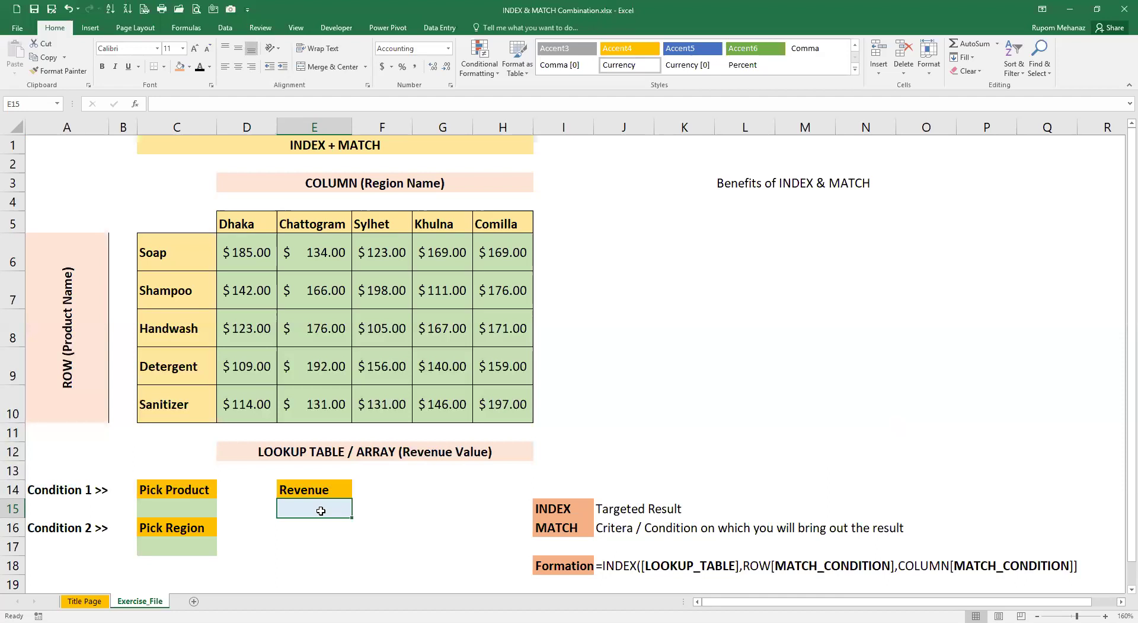
text(=)
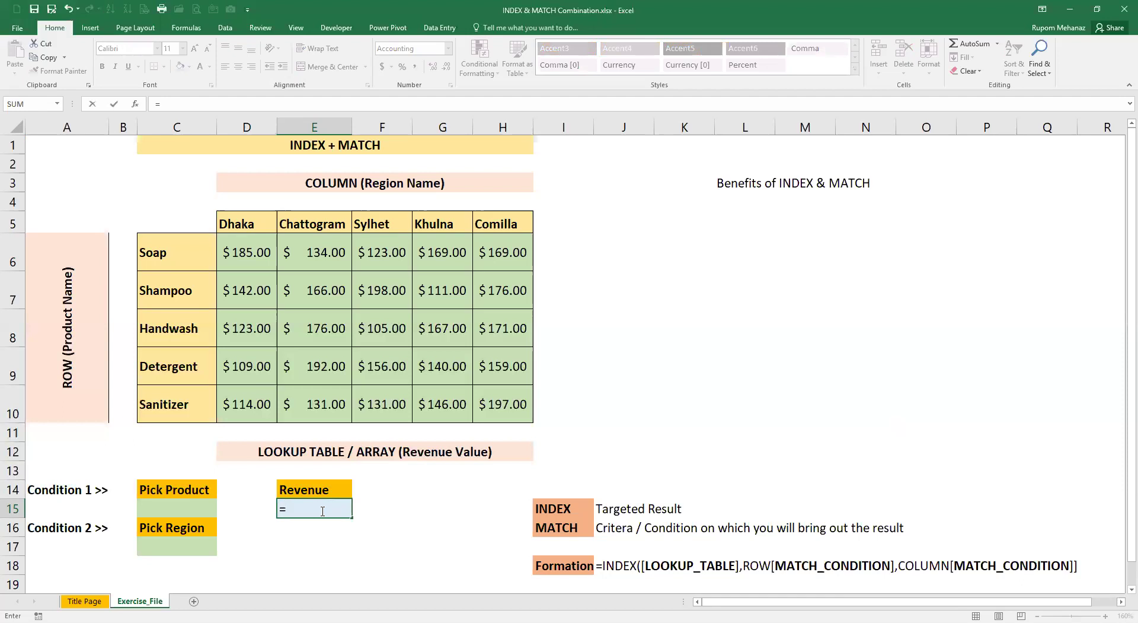
text(index)
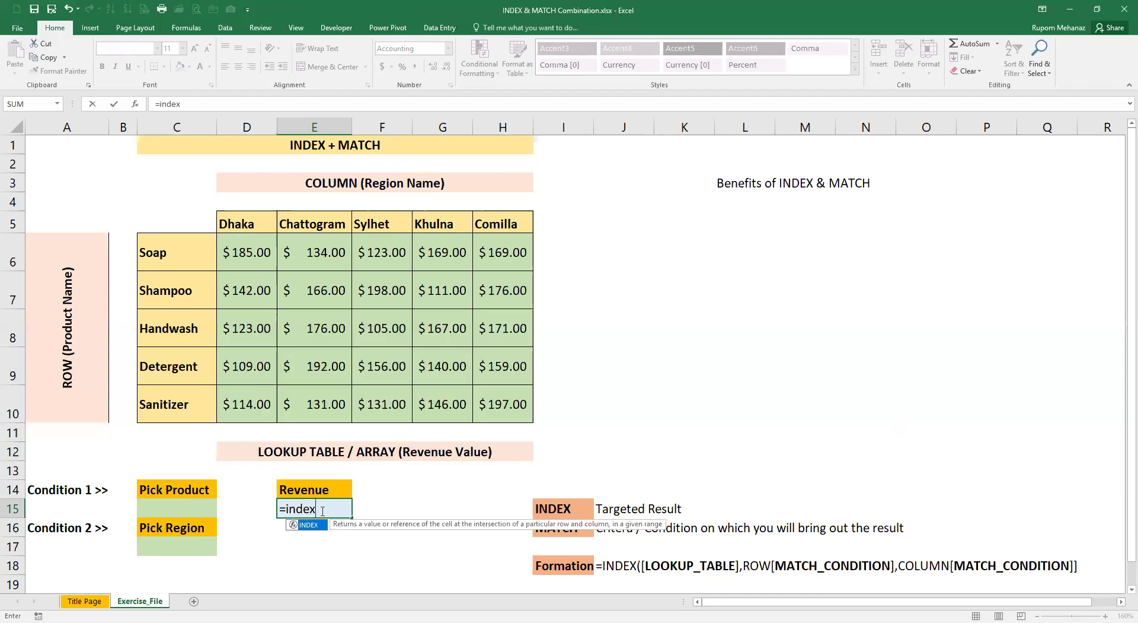
key(Tab)
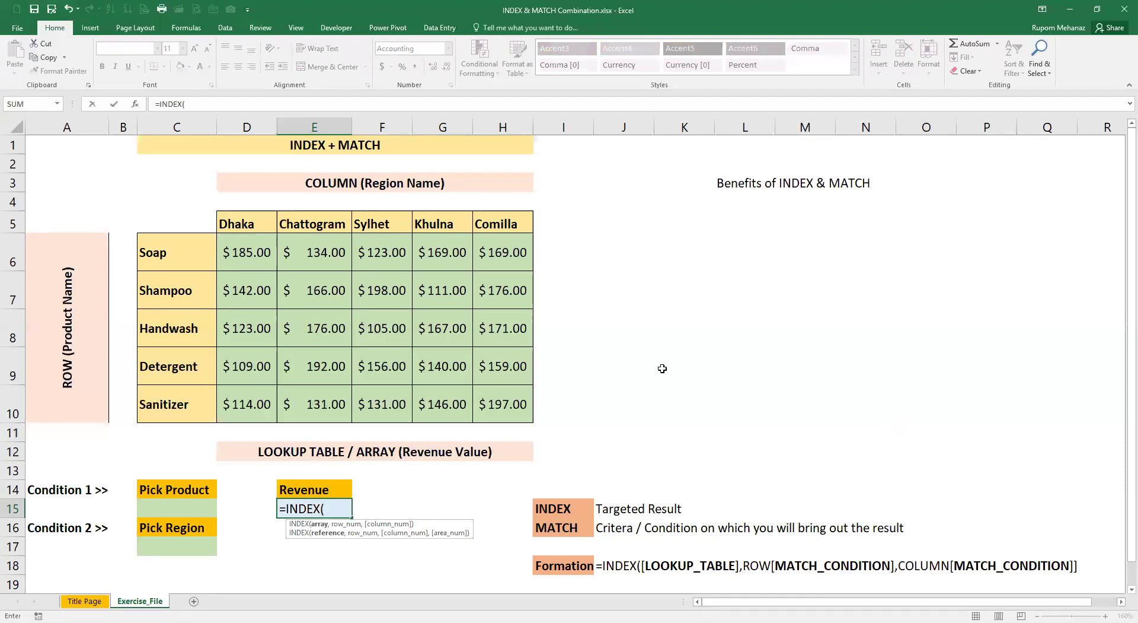
click(135, 104)
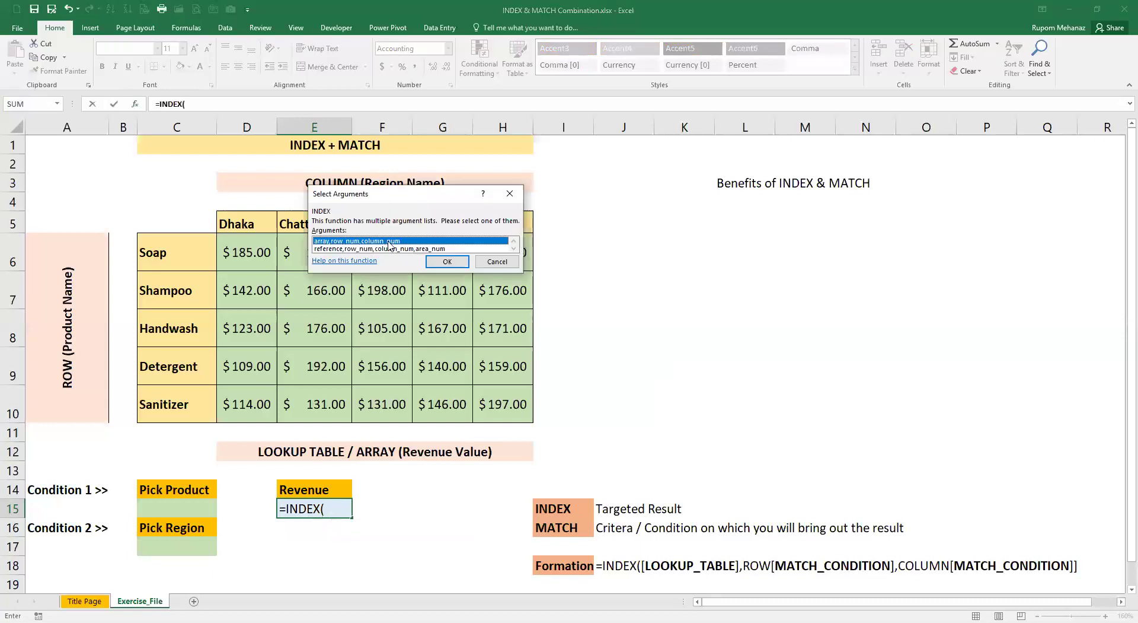
click(445, 260)
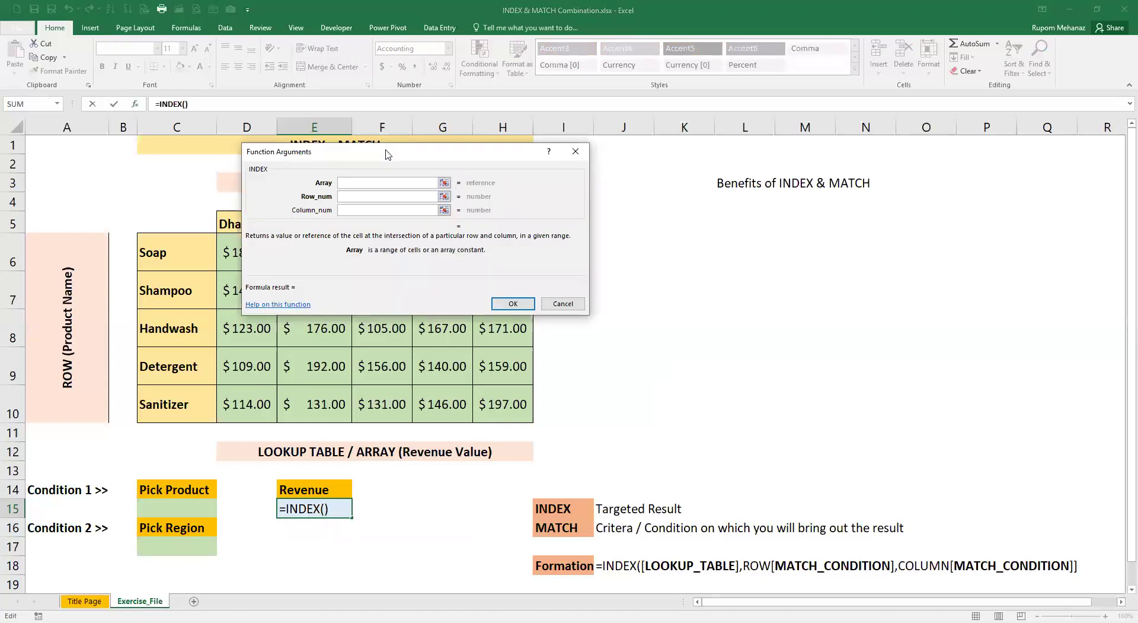
drag(386, 154, 709, 231)
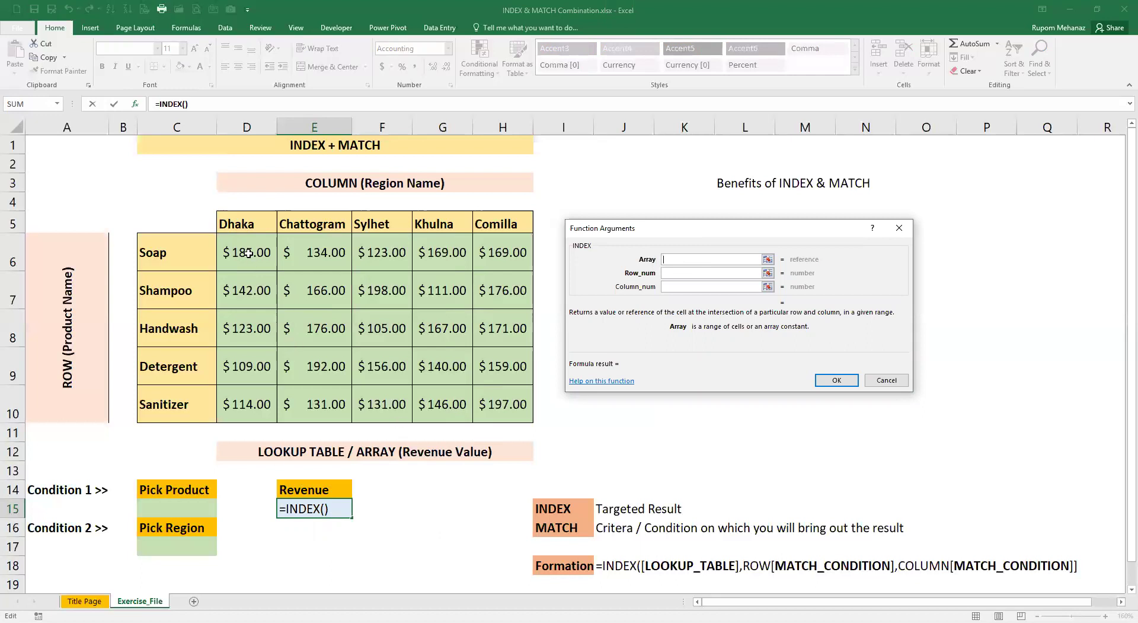
drag(248, 253, 503, 404)
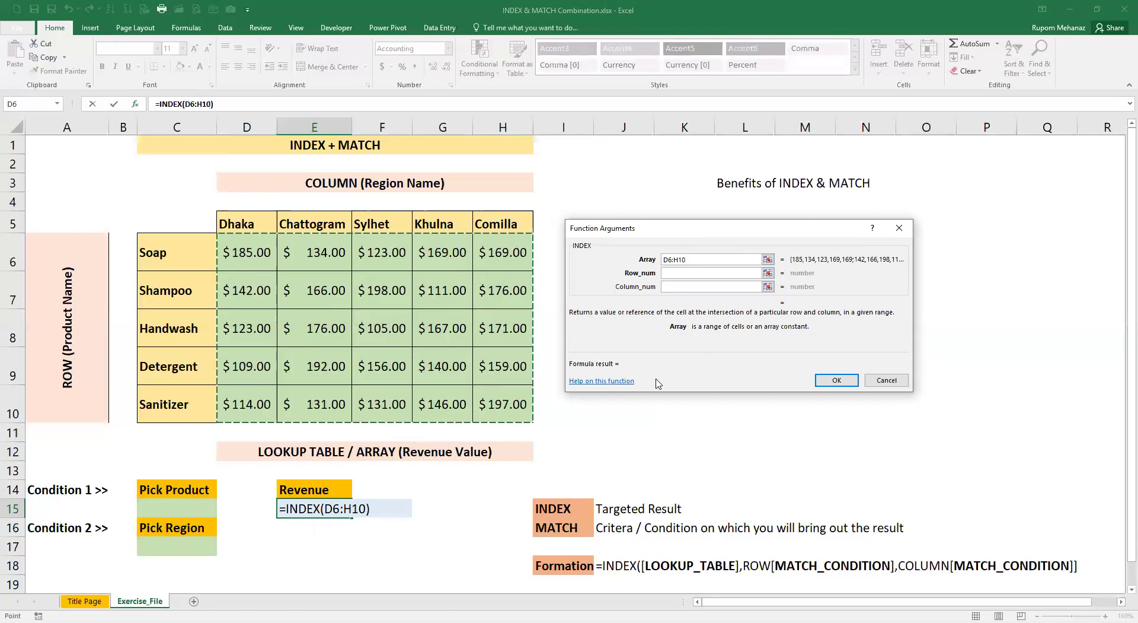
key(F4)
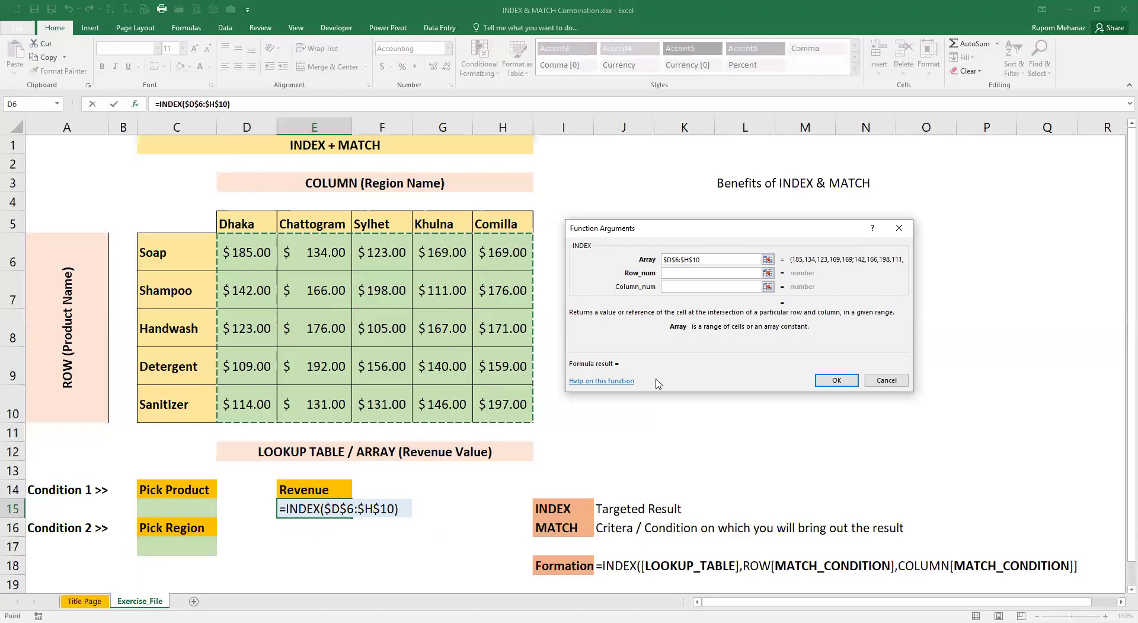
Enter a MATCH function as the INDEX Row_num argument, with the Pick Product cell $C$15 as absolute lookup value
click(687, 273)
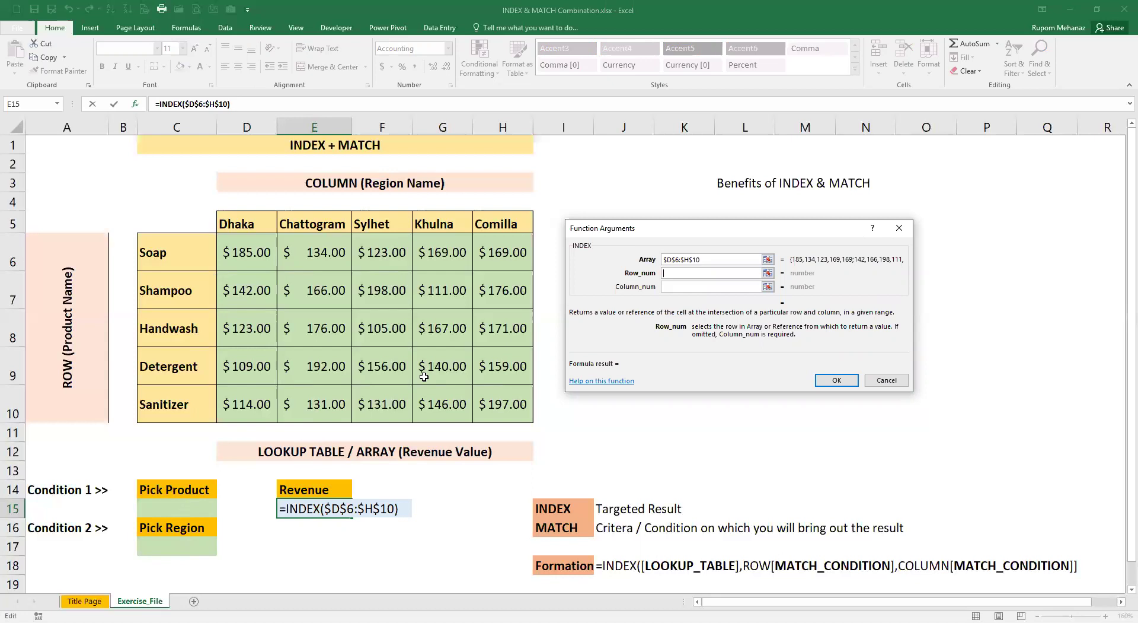
text(m)
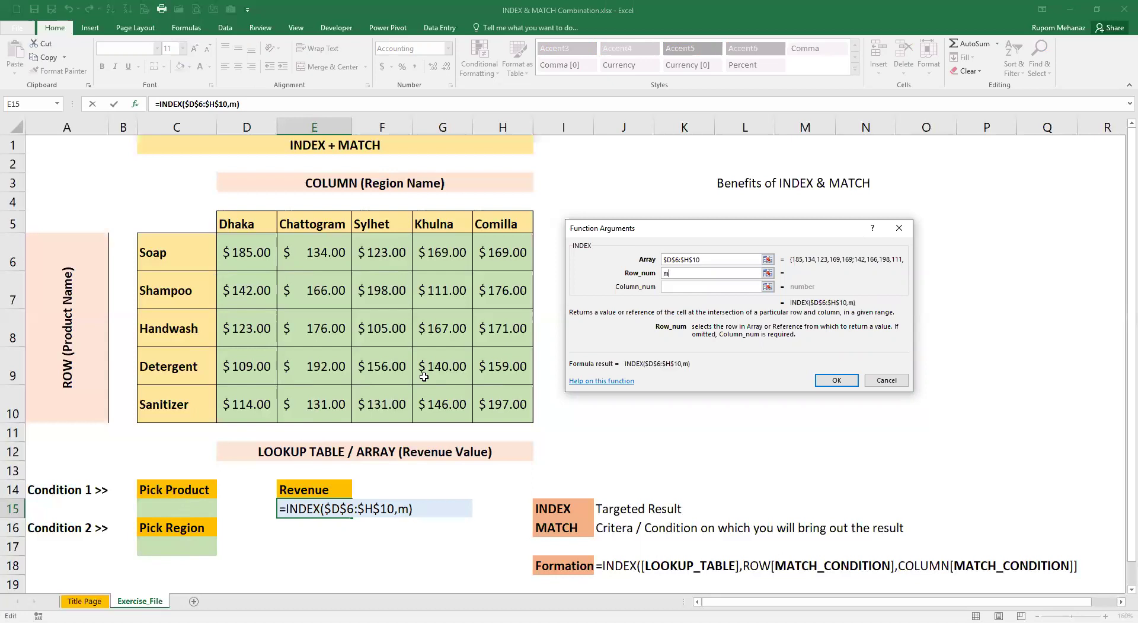
text(atch()
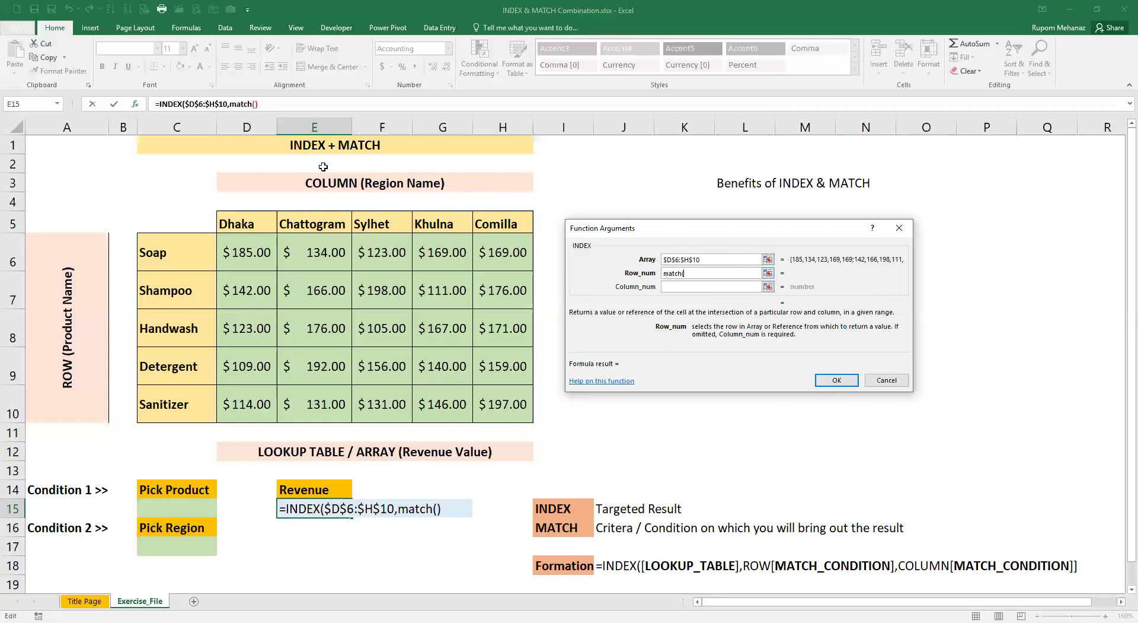
click(308, 111)
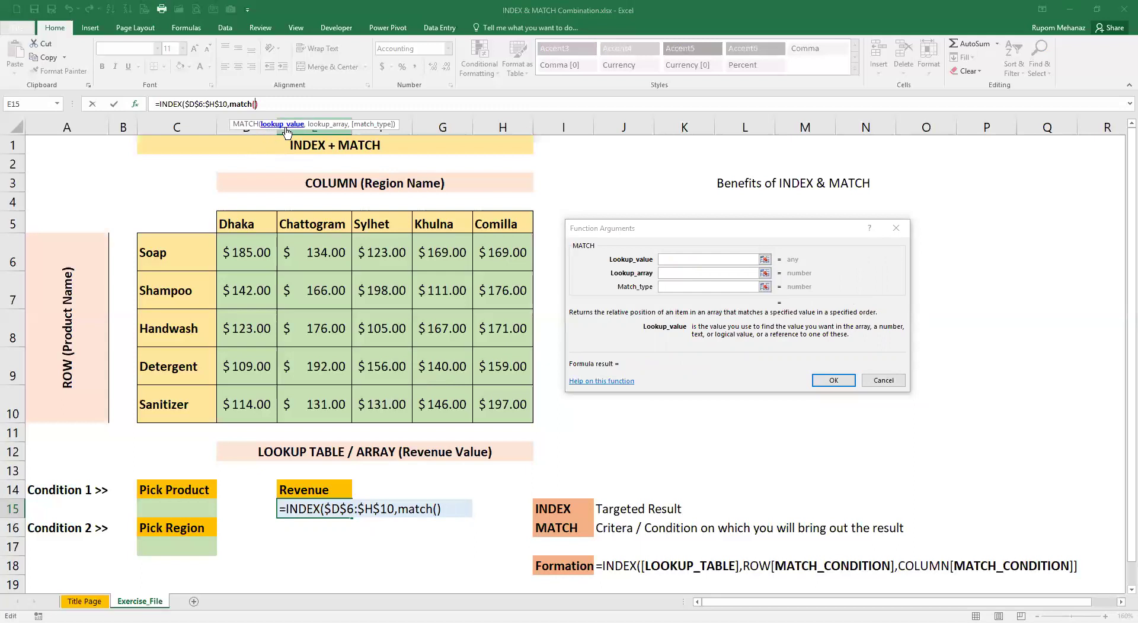
click(183, 502)
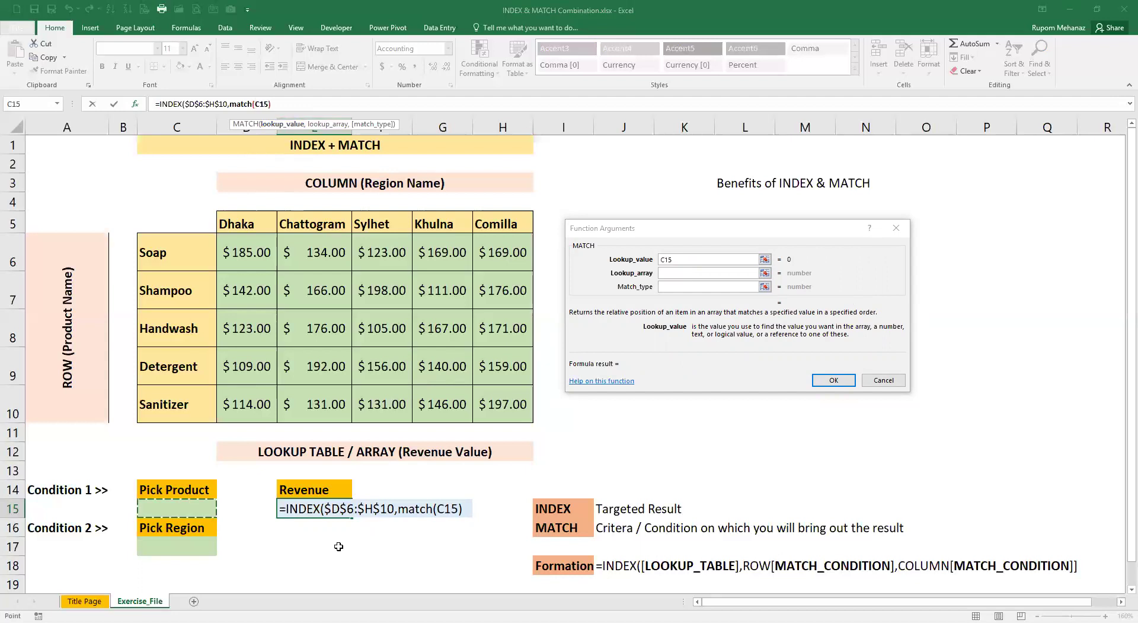
key(F4)
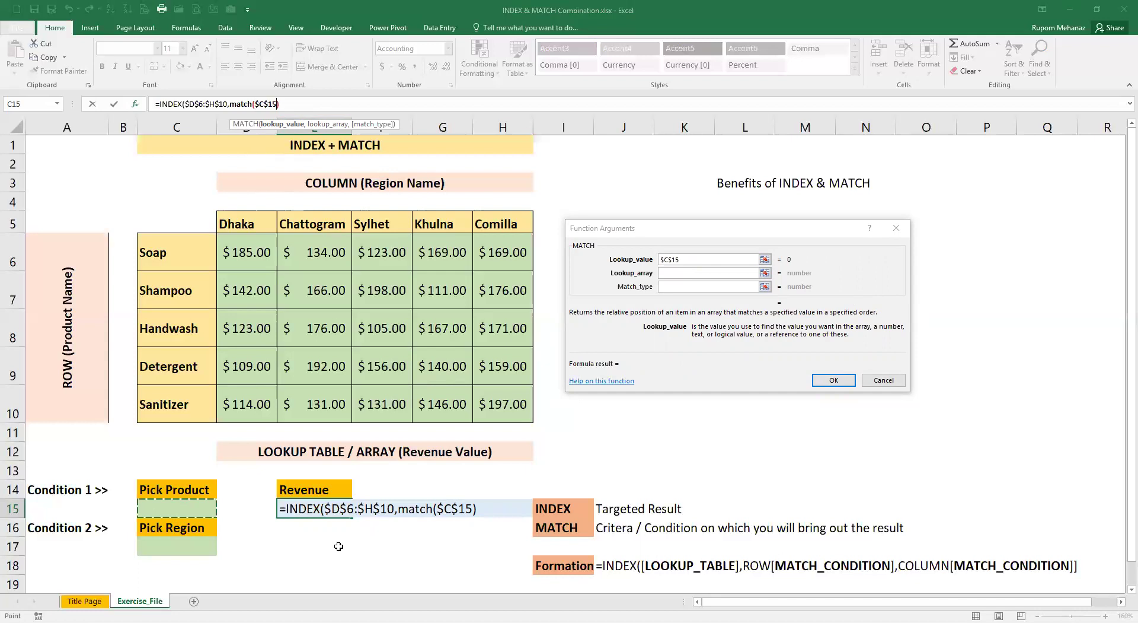
Set the row MATCH's lookup array to the product names $C$6:$C$10 as an absolute range, with match type 0
text(,)
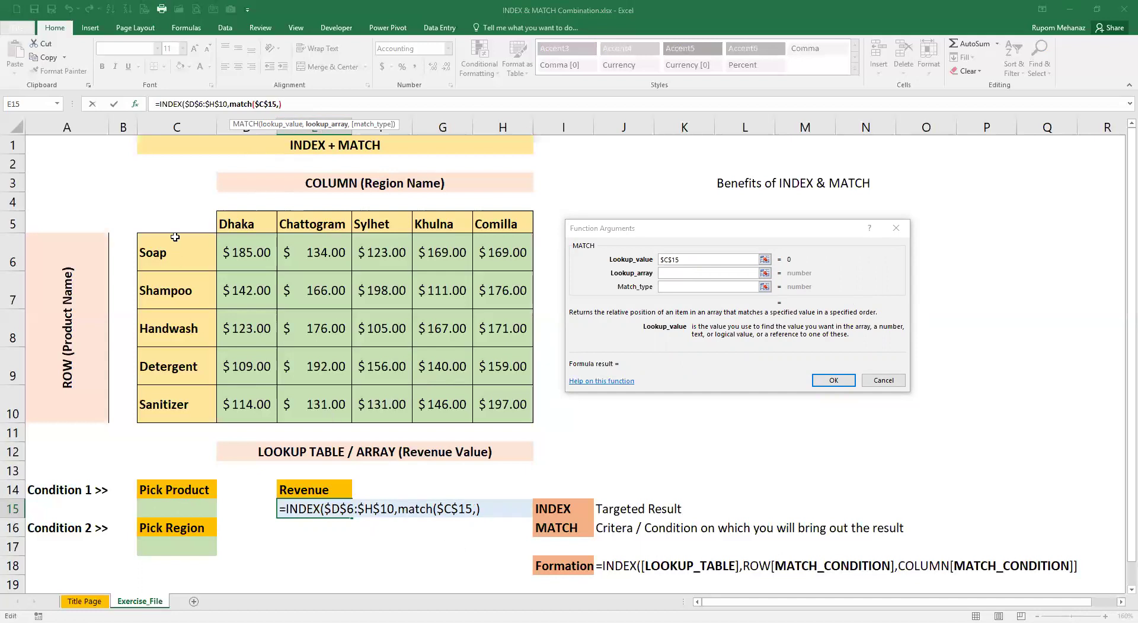
drag(174, 237, 173, 403)
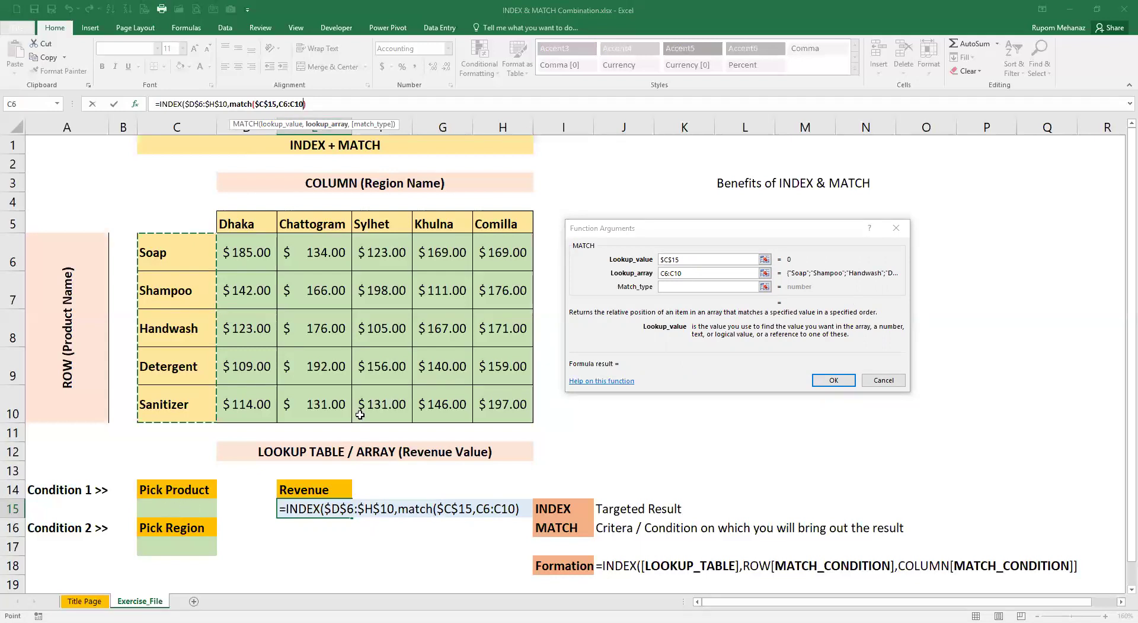
key(F4)
text(,)
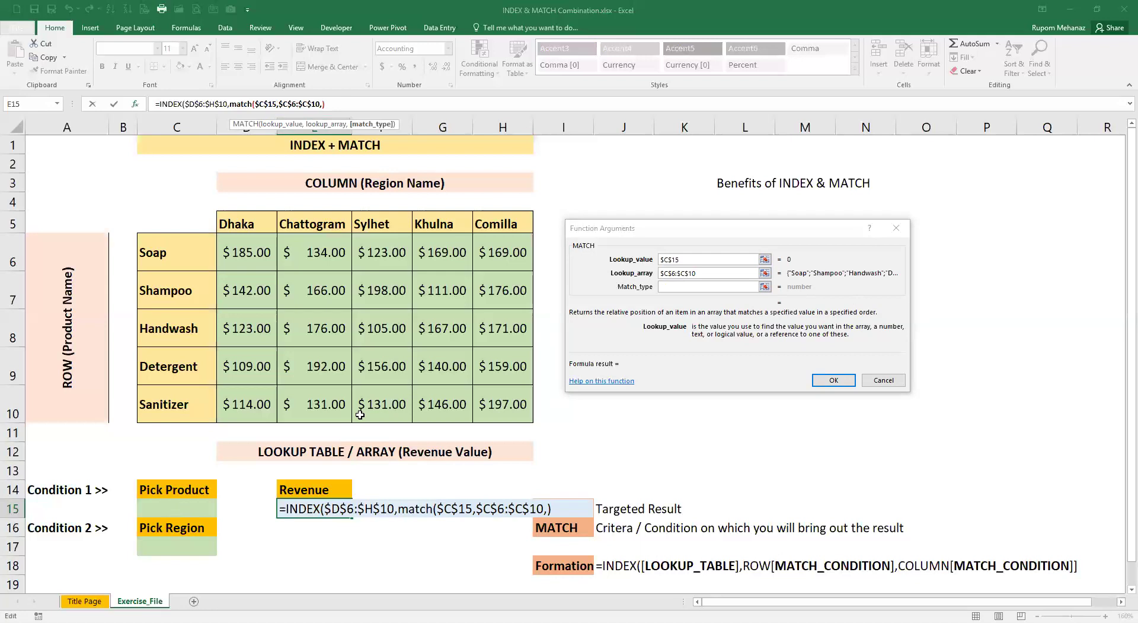
text(0)
Enter a second MATCH function as the INDEX Column_num argument, with the Pick Region cell $C$17 as absolute lookup value
click(344, 103)
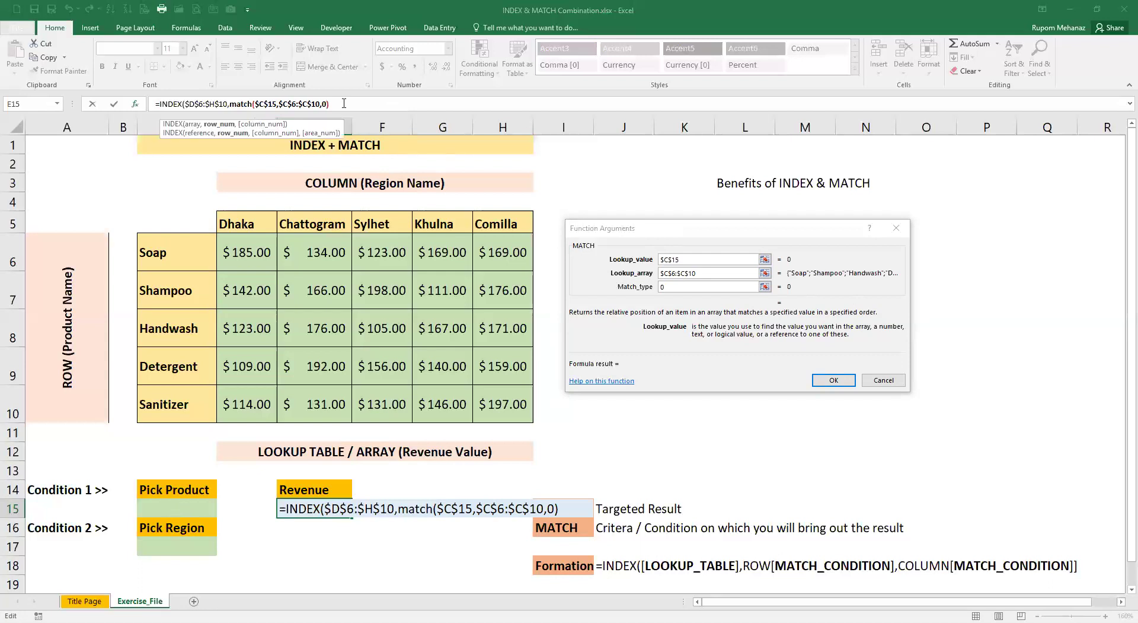
text(,)
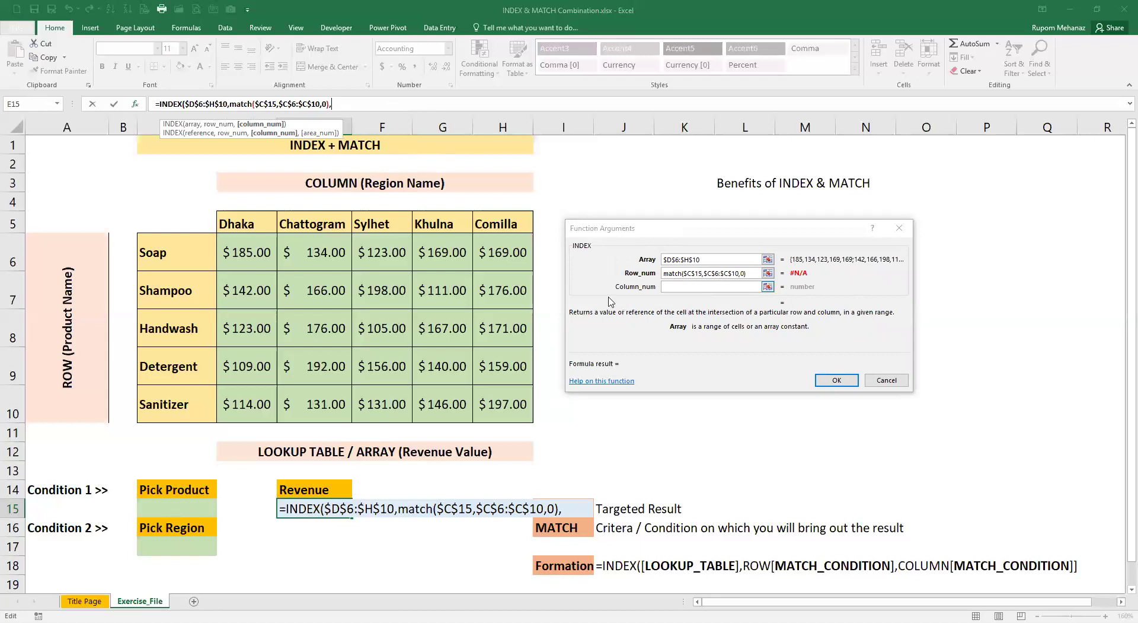
click(703, 287)
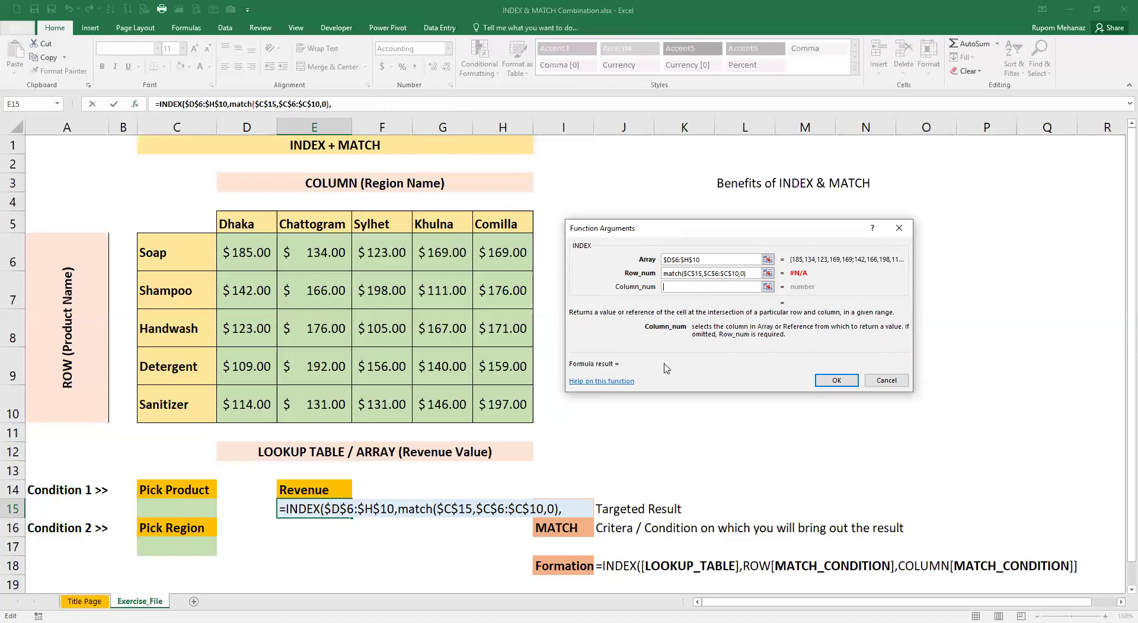
text(ma)
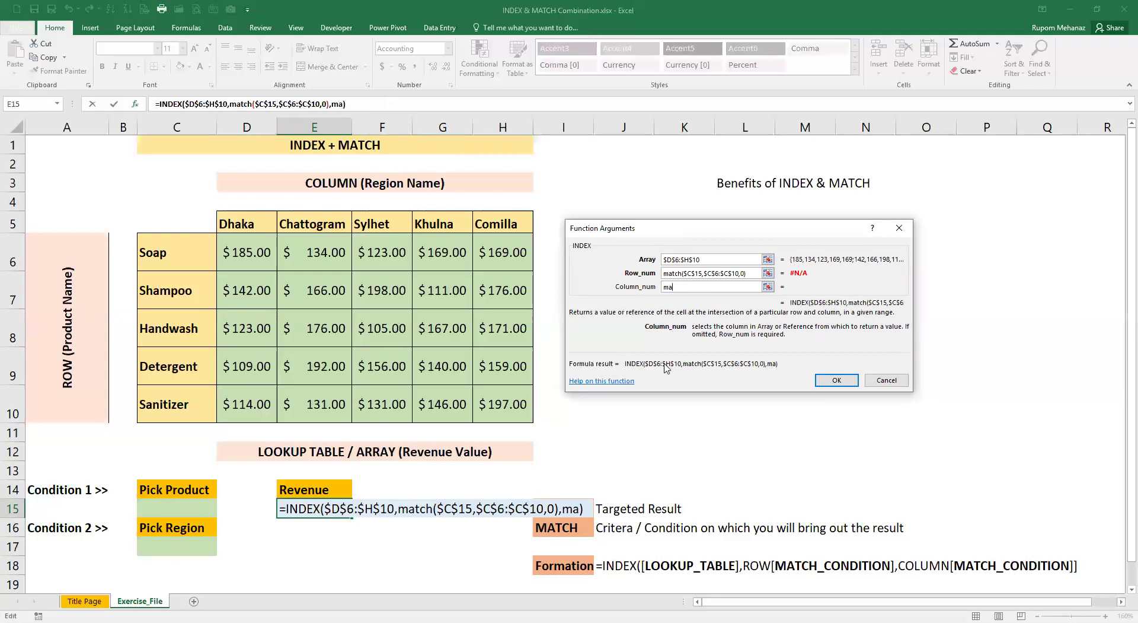
text(tch)
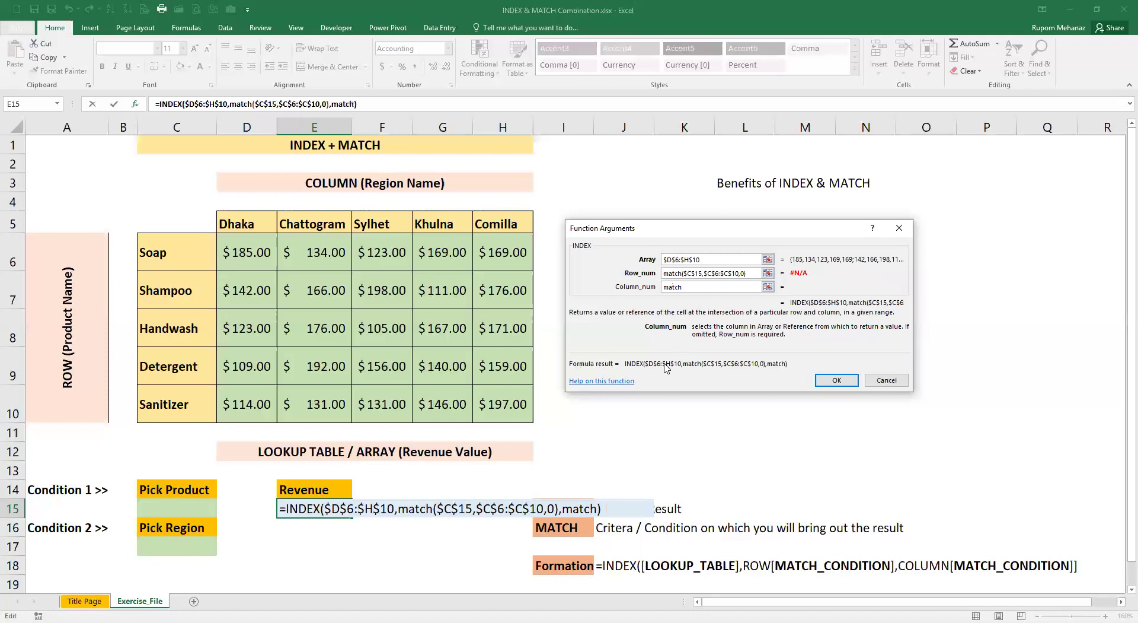
text(()
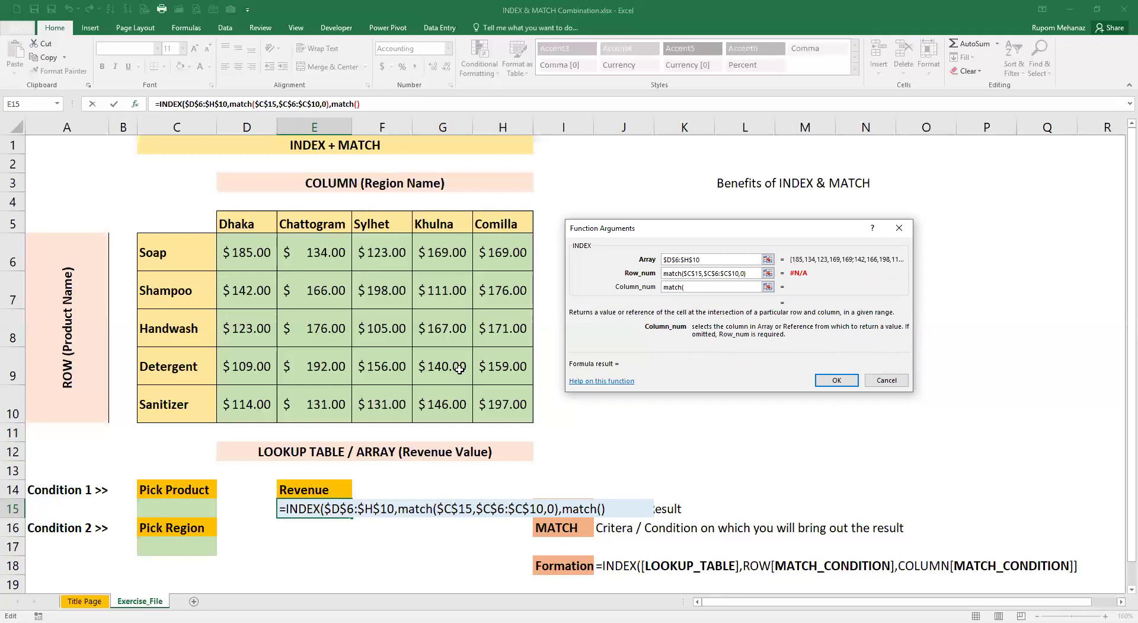
click(358, 104)
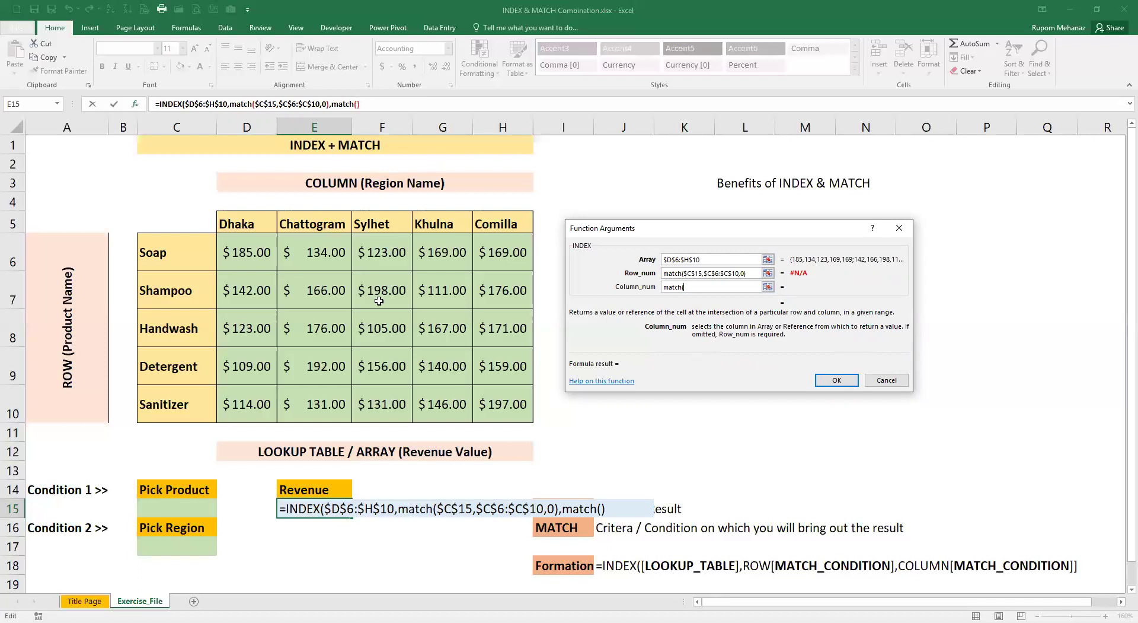
click(170, 545)
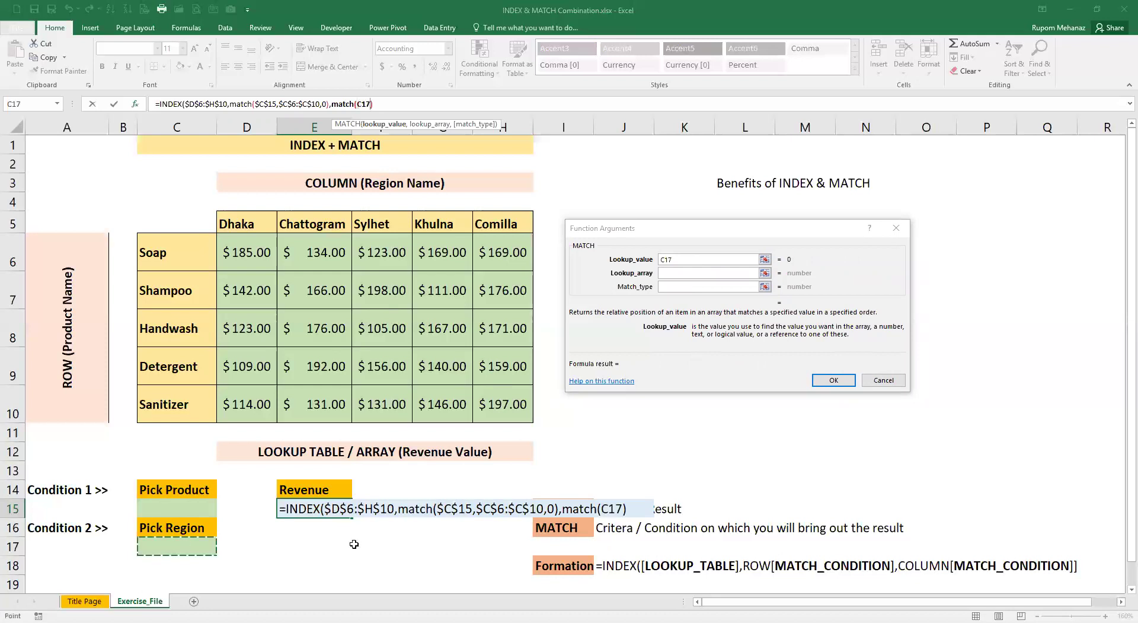
key(F4)
text(,)
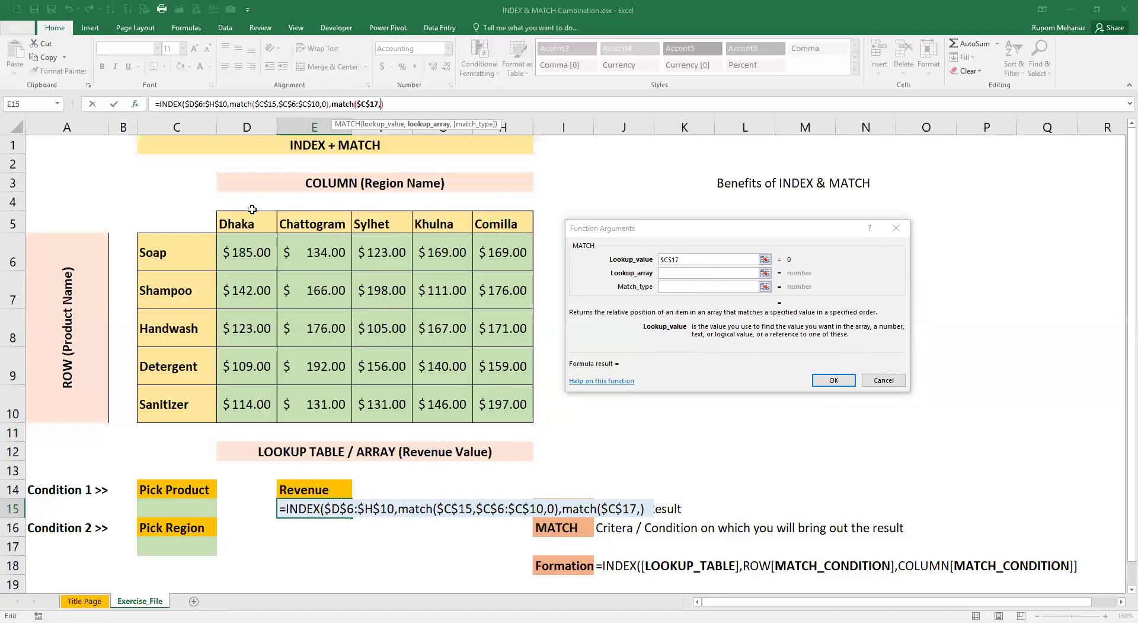
Set the column MATCH's lookup array to the region names $D$5:$H$5 with match type 0, and commit the formula in E15
drag(231, 220, 503, 224)
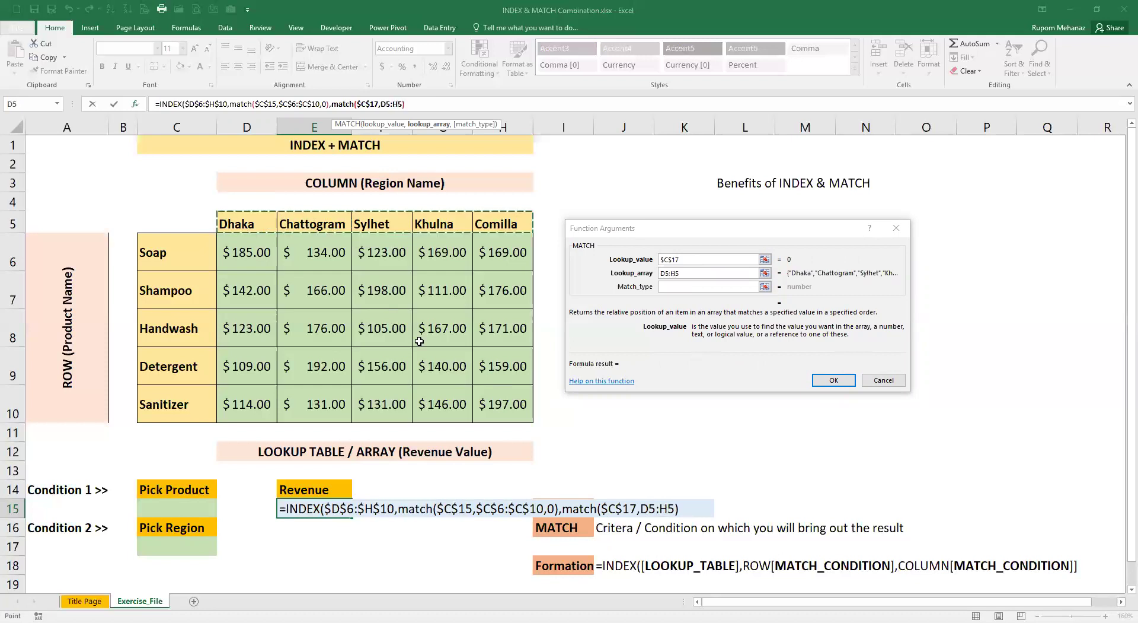
key(F4)
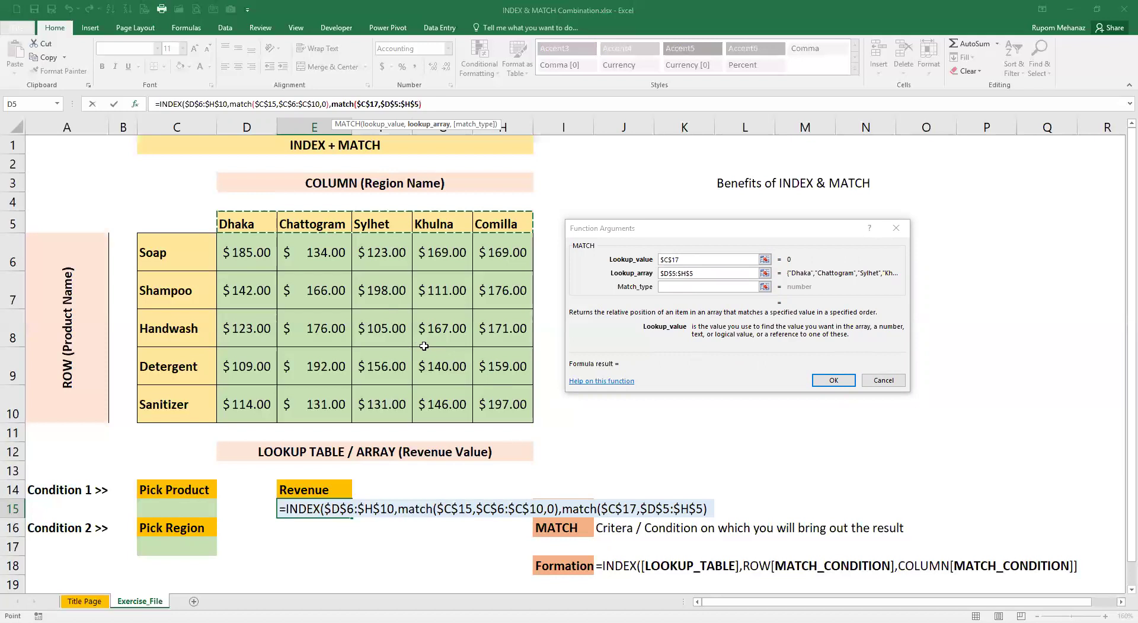
text(,)
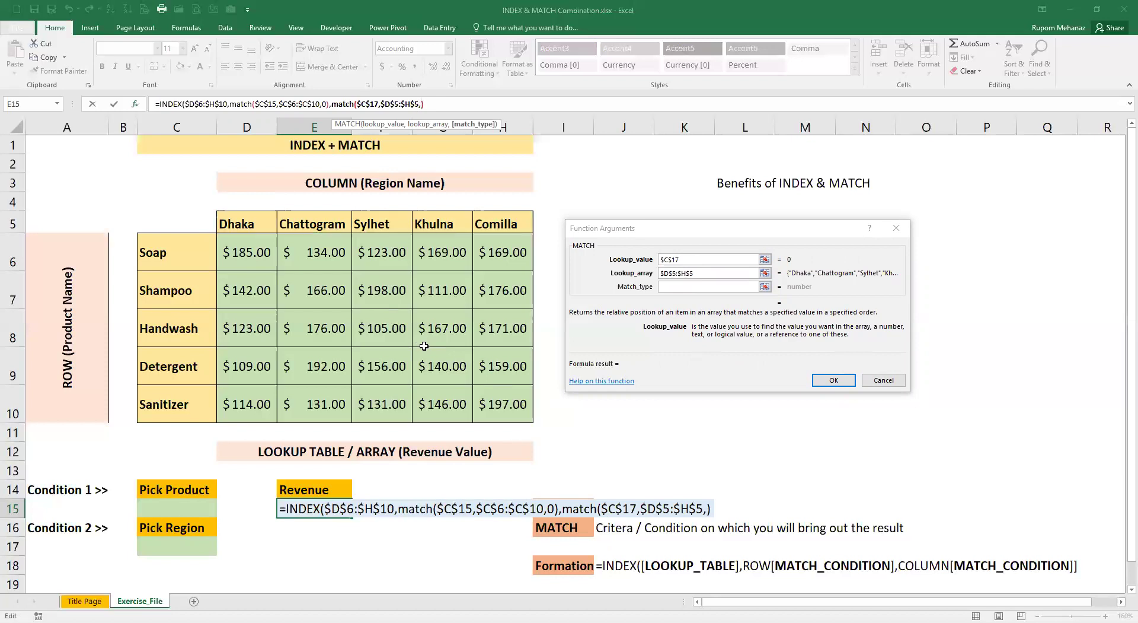
text(0)
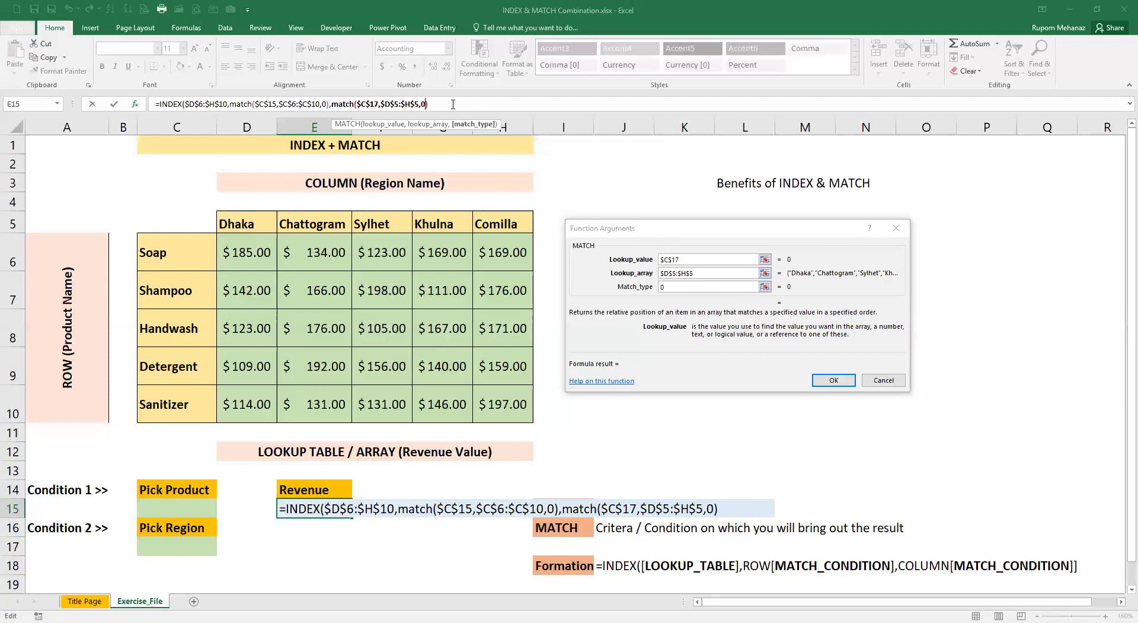
text())
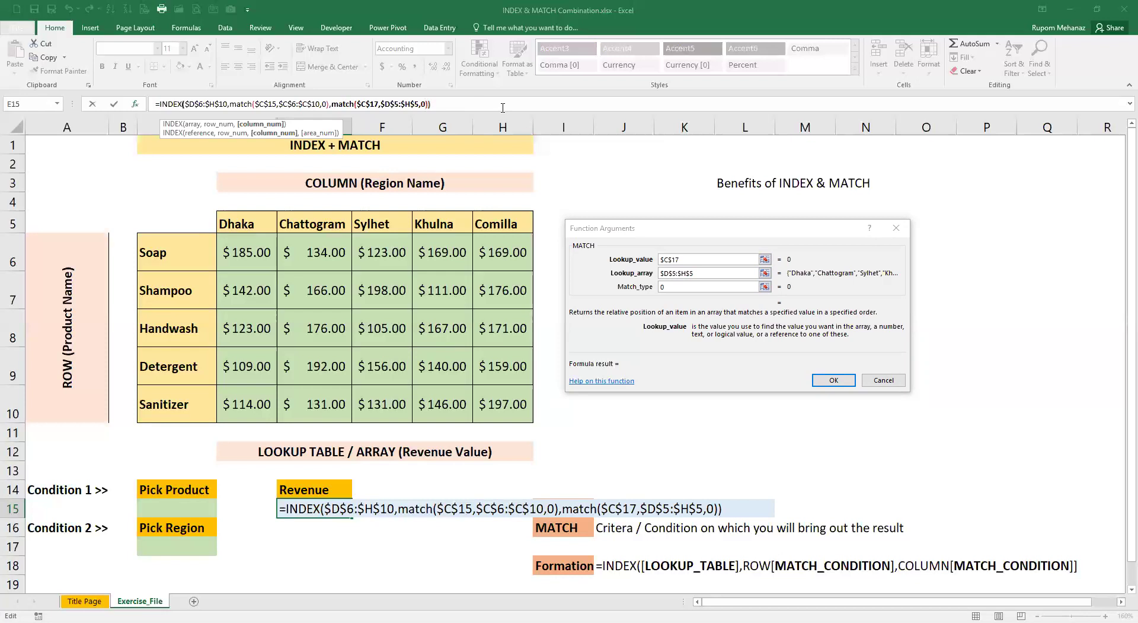
click(502, 107)
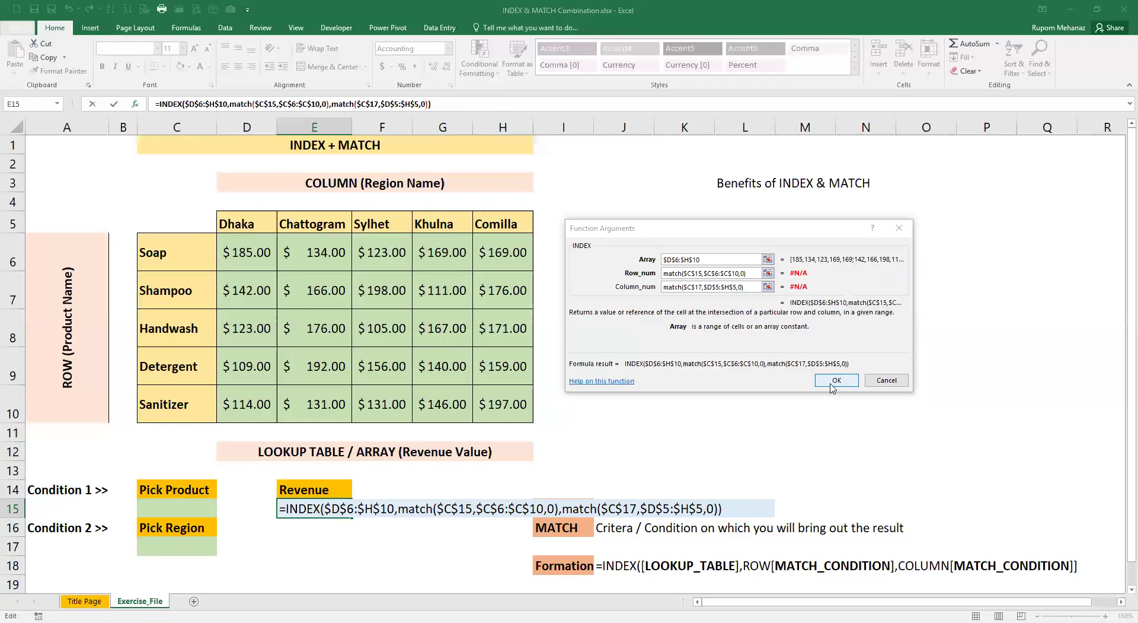
click(836, 380)
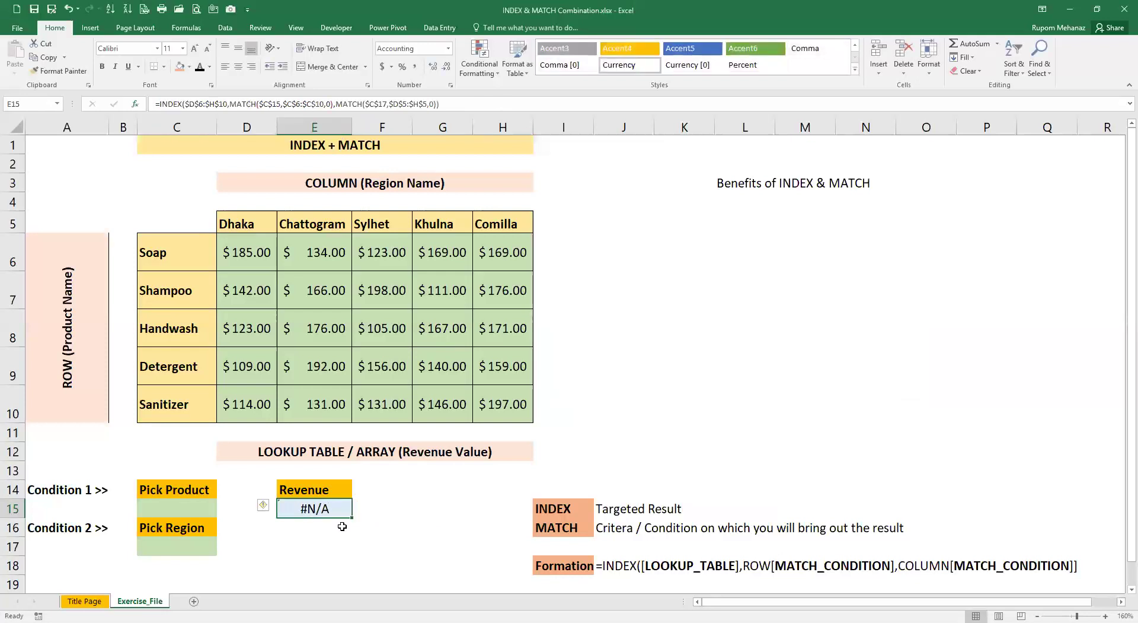
Open data validation for the Pick Product cell C15 and set it to allow a List
click(178, 509)
click(175, 543)
click(183, 509)
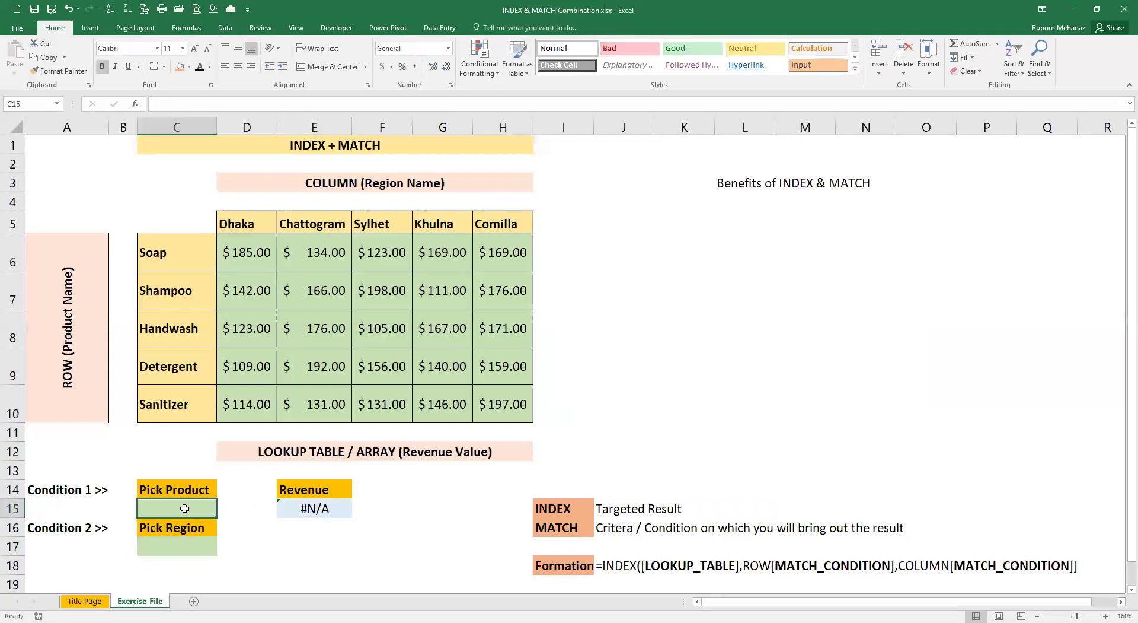
click(178, 540)
click(188, 506)
click(227, 29)
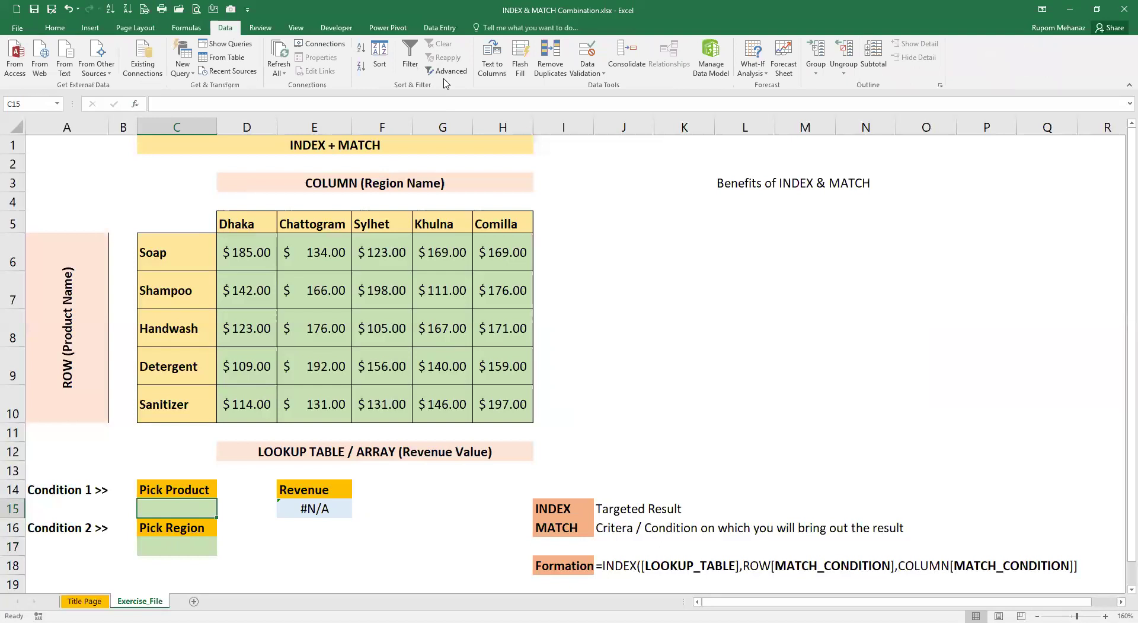
click(589, 55)
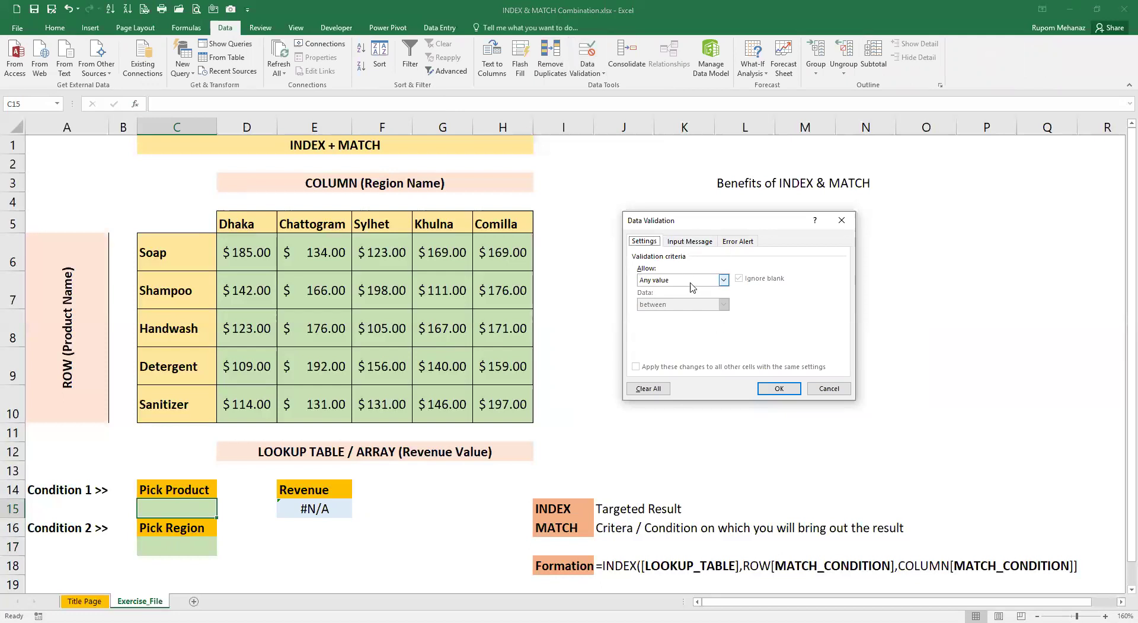
click(723, 280)
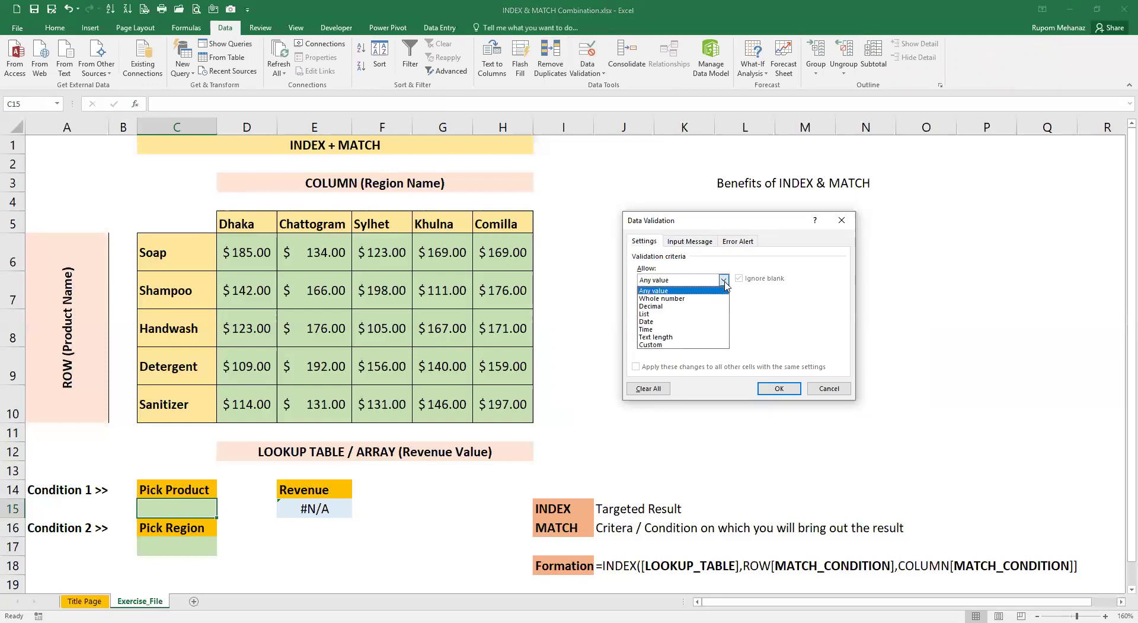
click(688, 314)
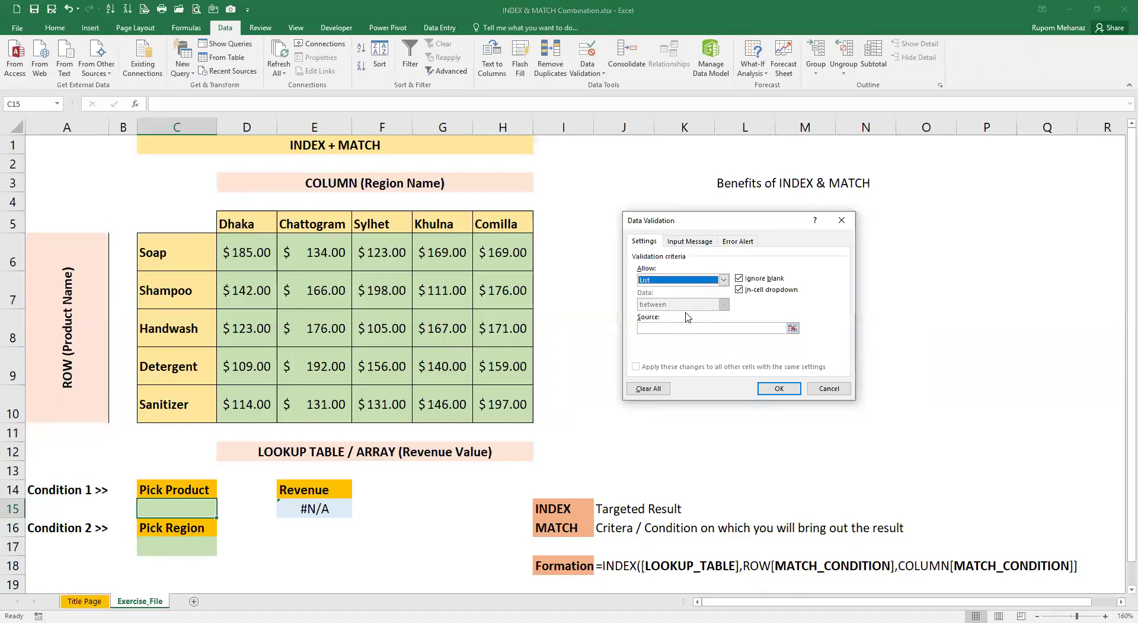
Use the product names $C$6:$C$10 as the list source for C15 and choose Handwash as the product
click(793, 328)
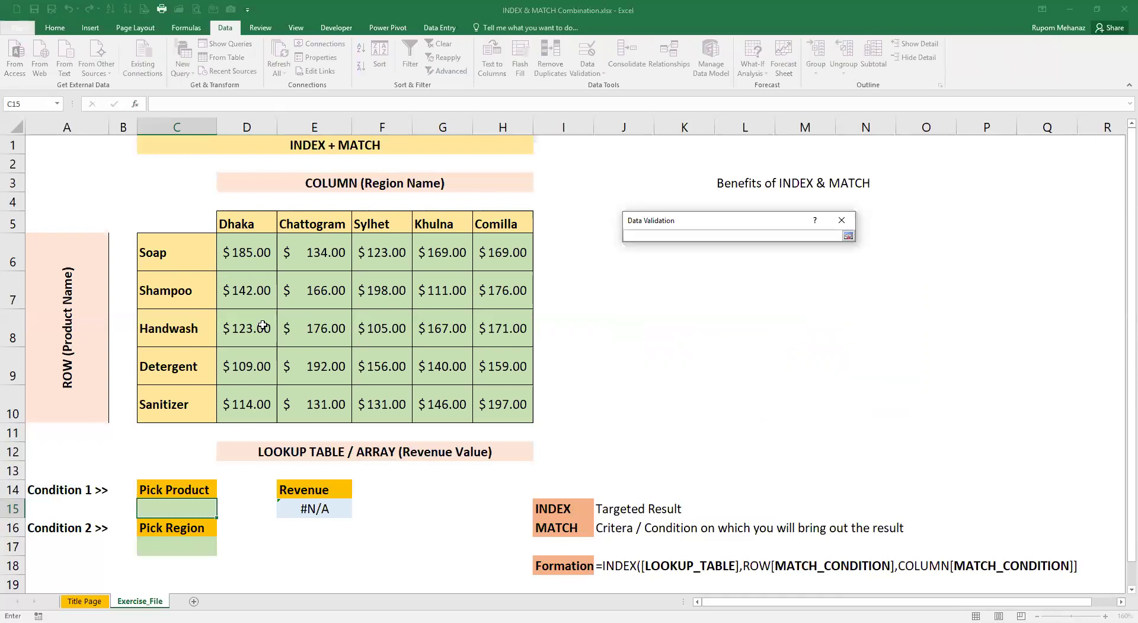
click(181, 265)
drag(181, 265, 171, 402)
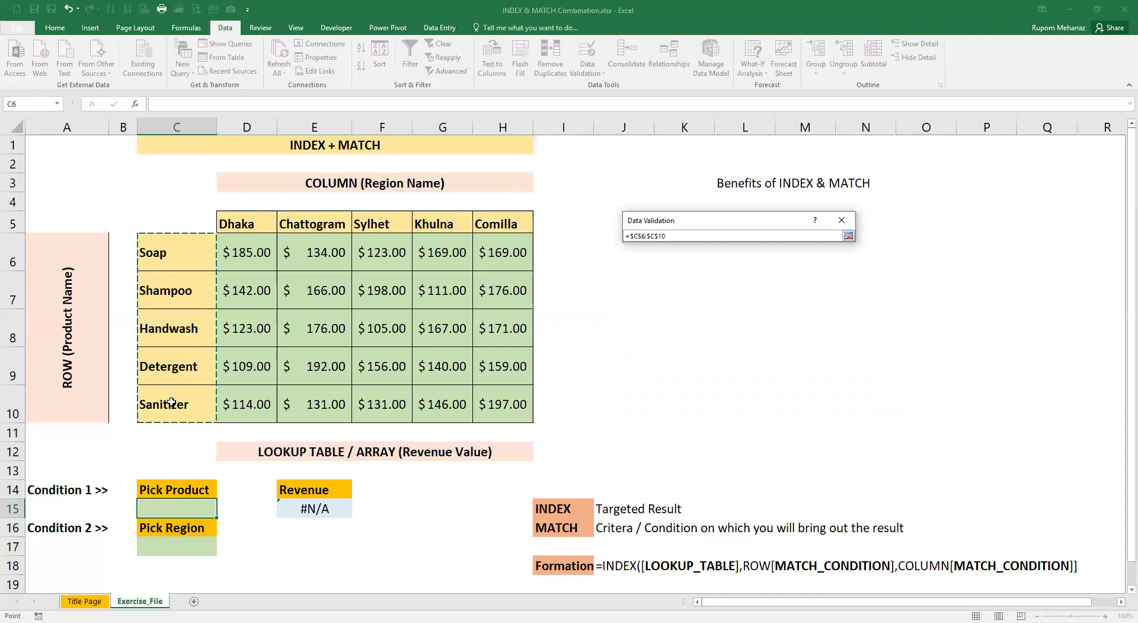
key(Return)
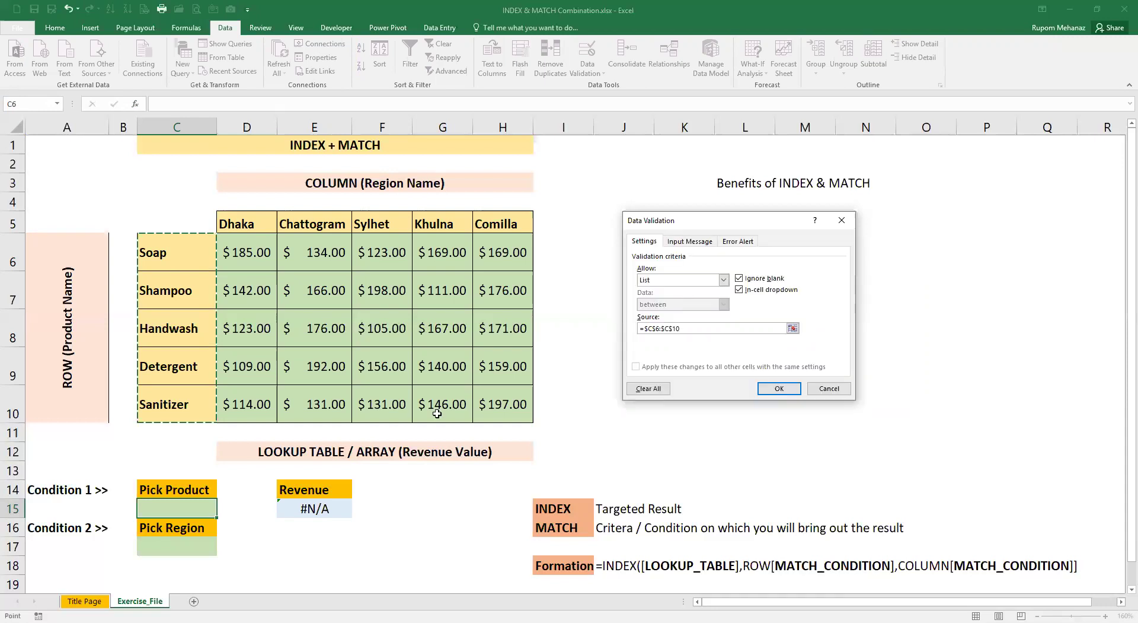
click(778, 389)
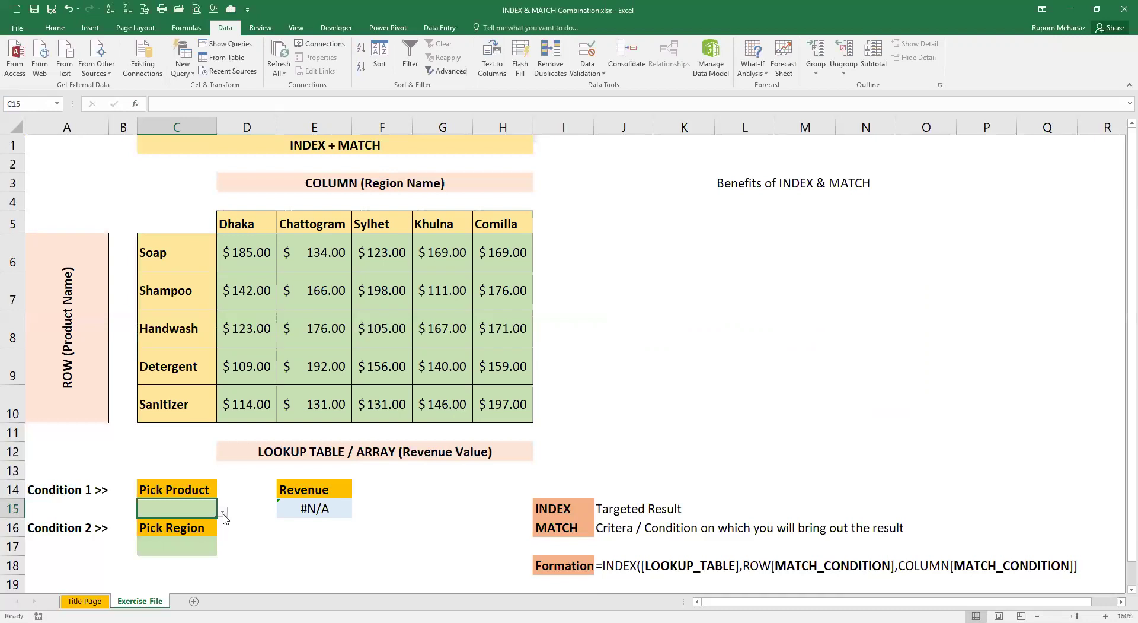
click(223, 511)
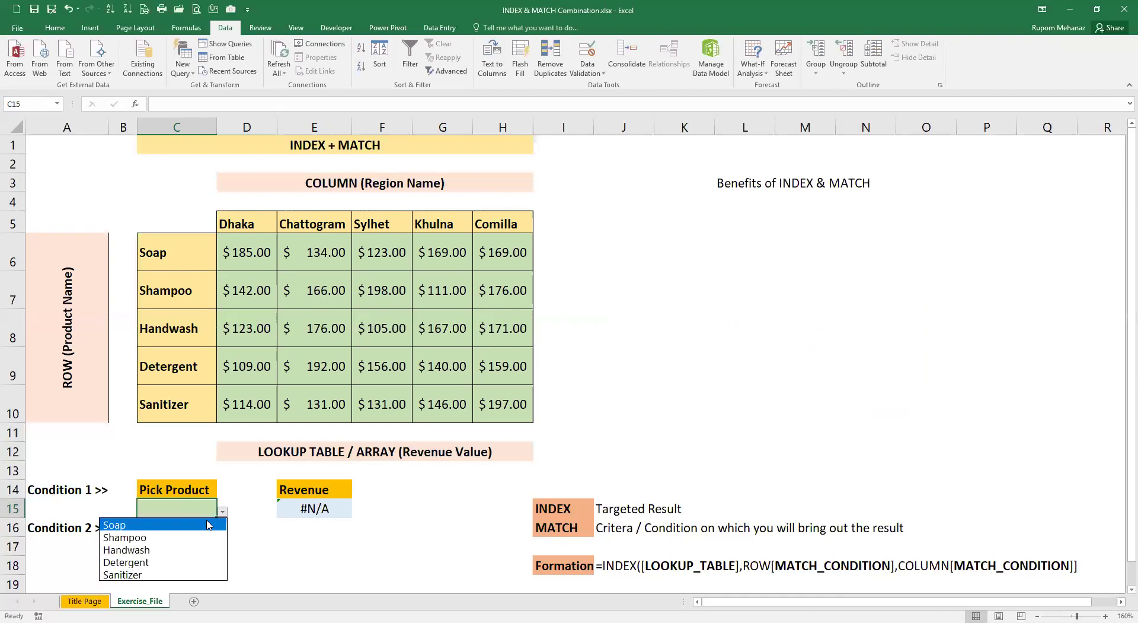
click(189, 549)
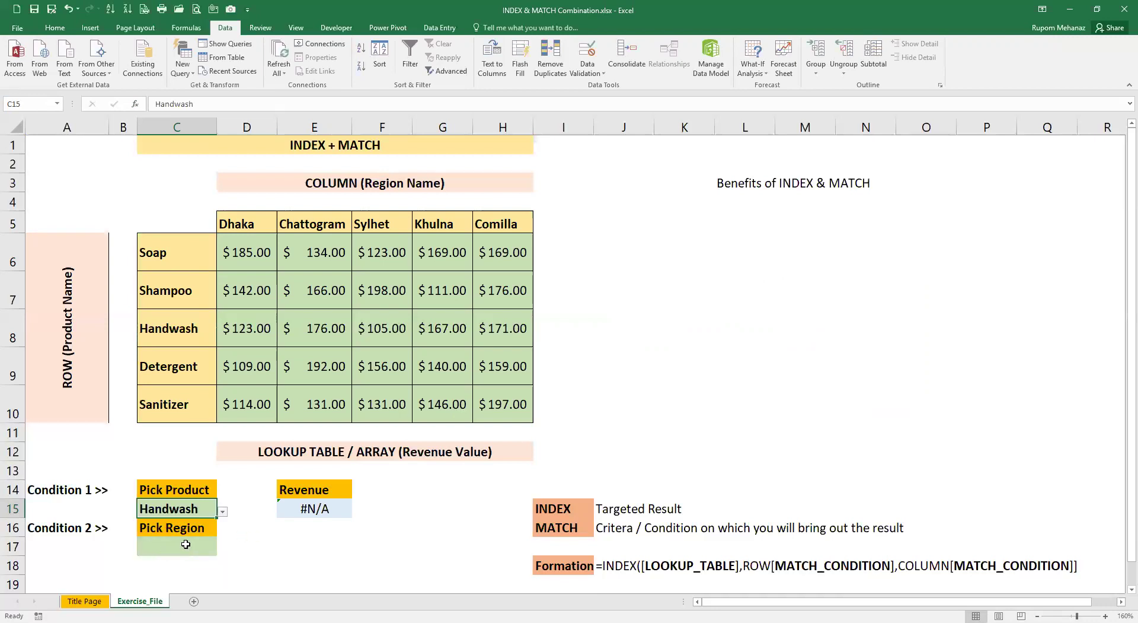
Add List data validation to the Pick Region cell C17, with the region names $D$5:$H$5 as source
click(185, 543)
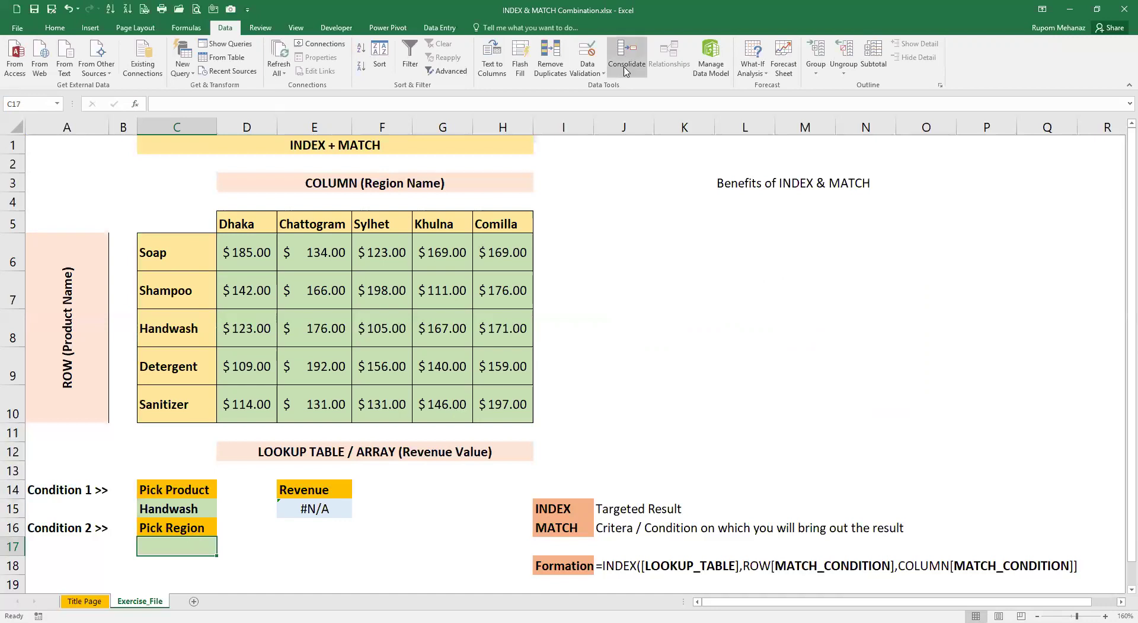
click(590, 55)
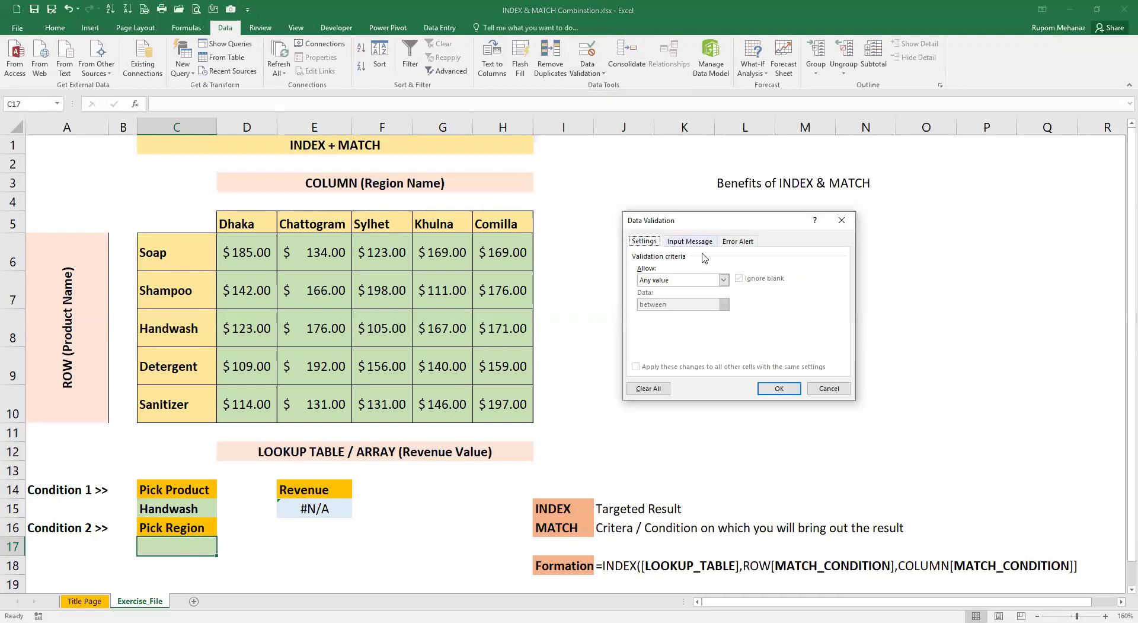
click(724, 280)
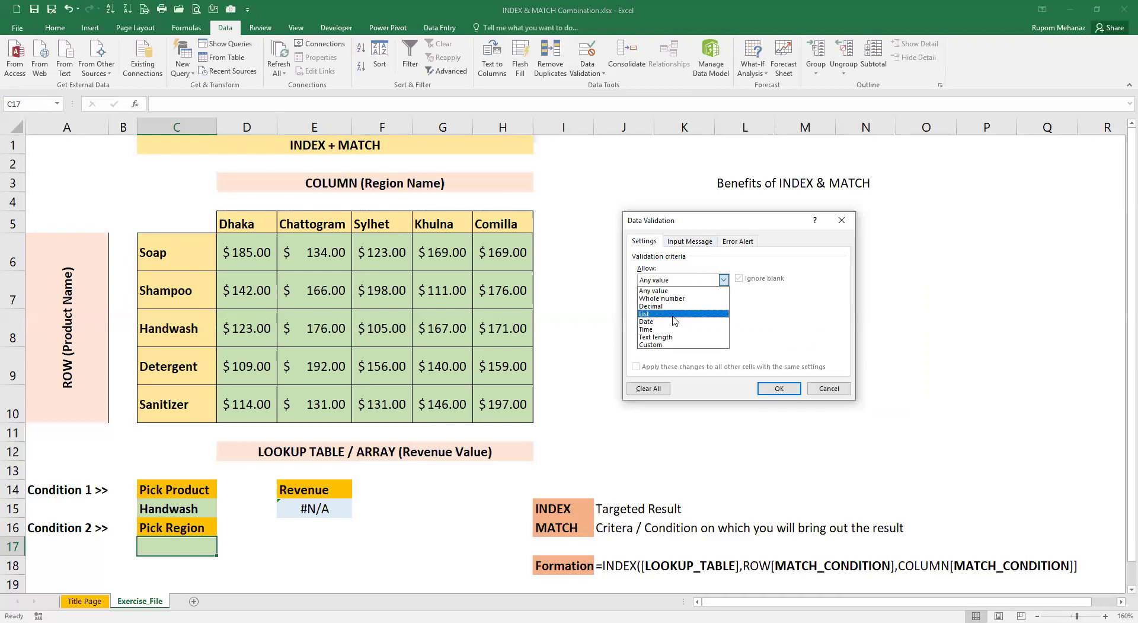
click(674, 321)
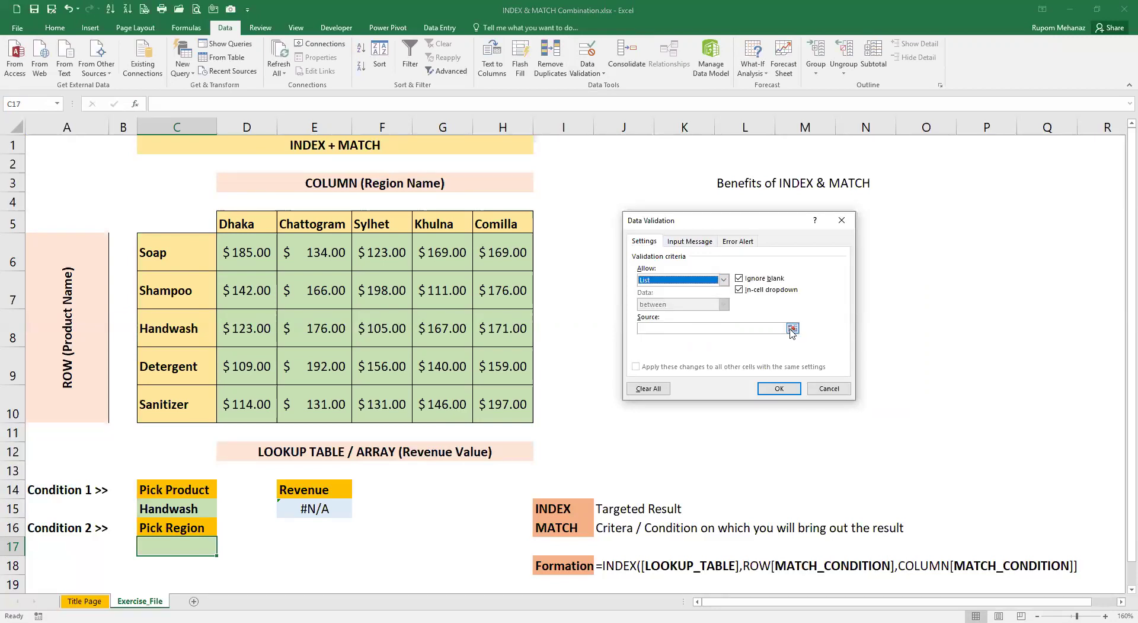
click(793, 328)
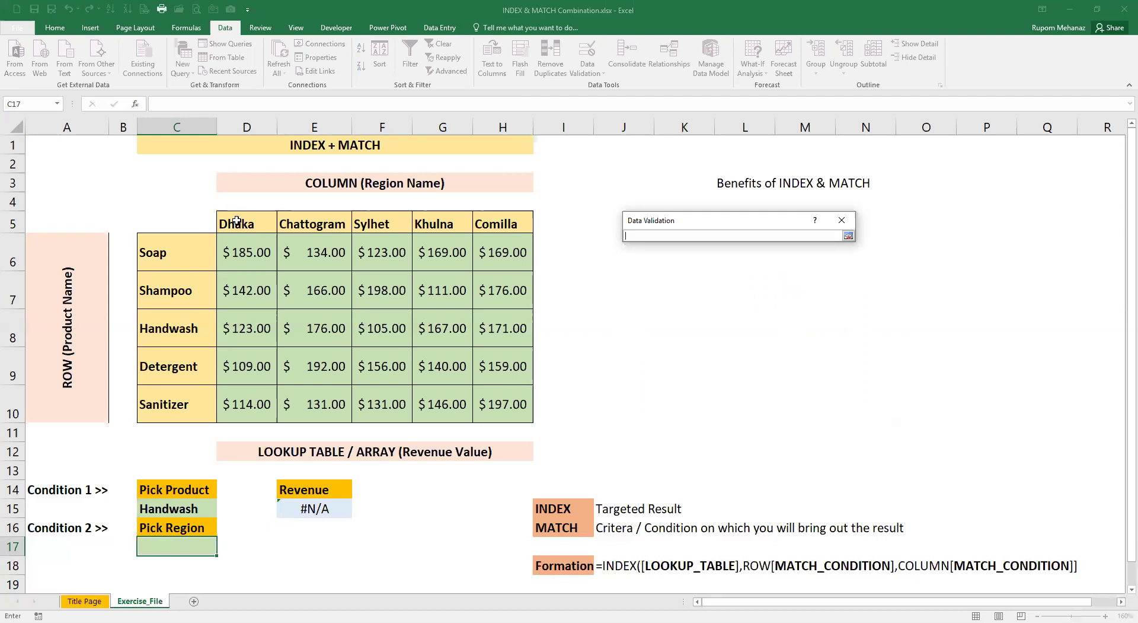
drag(236, 221, 490, 223)
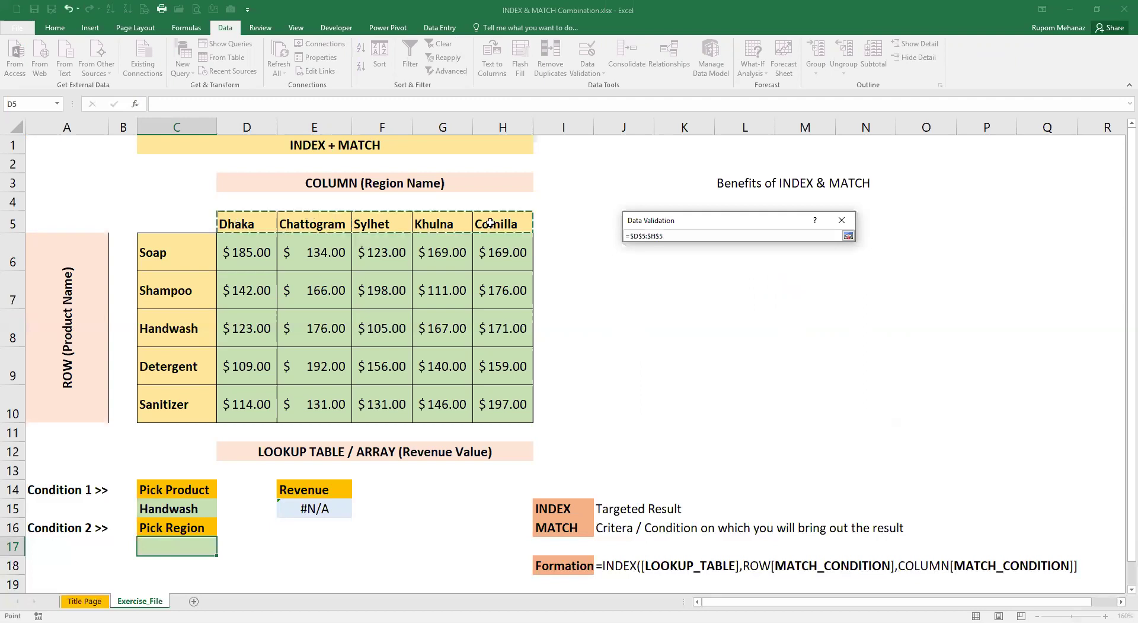
key(Return)
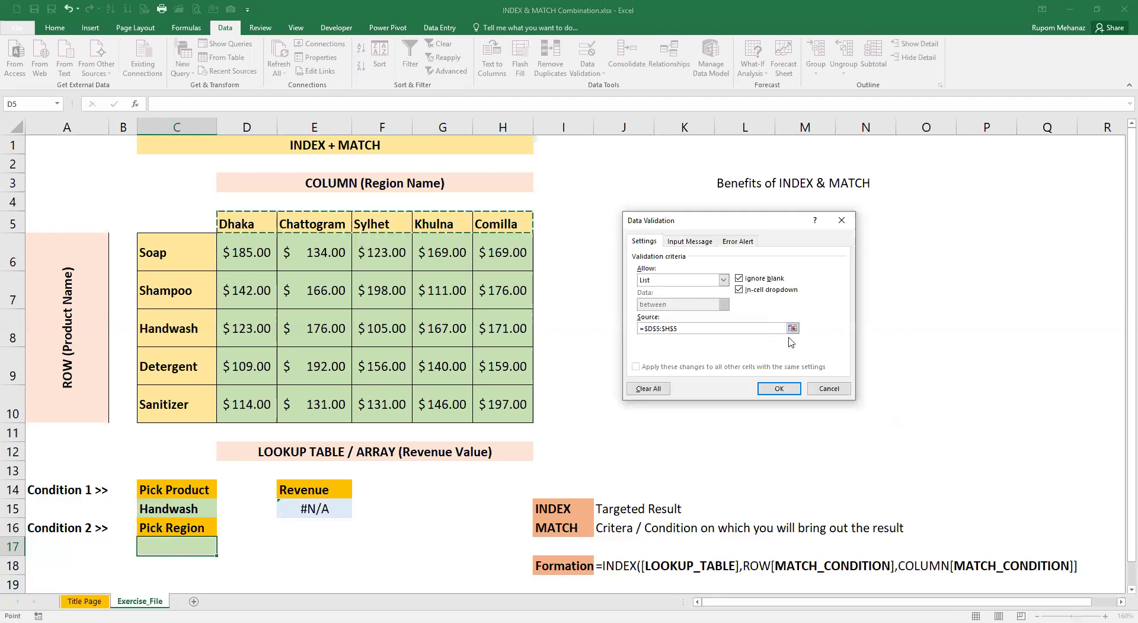
click(779, 389)
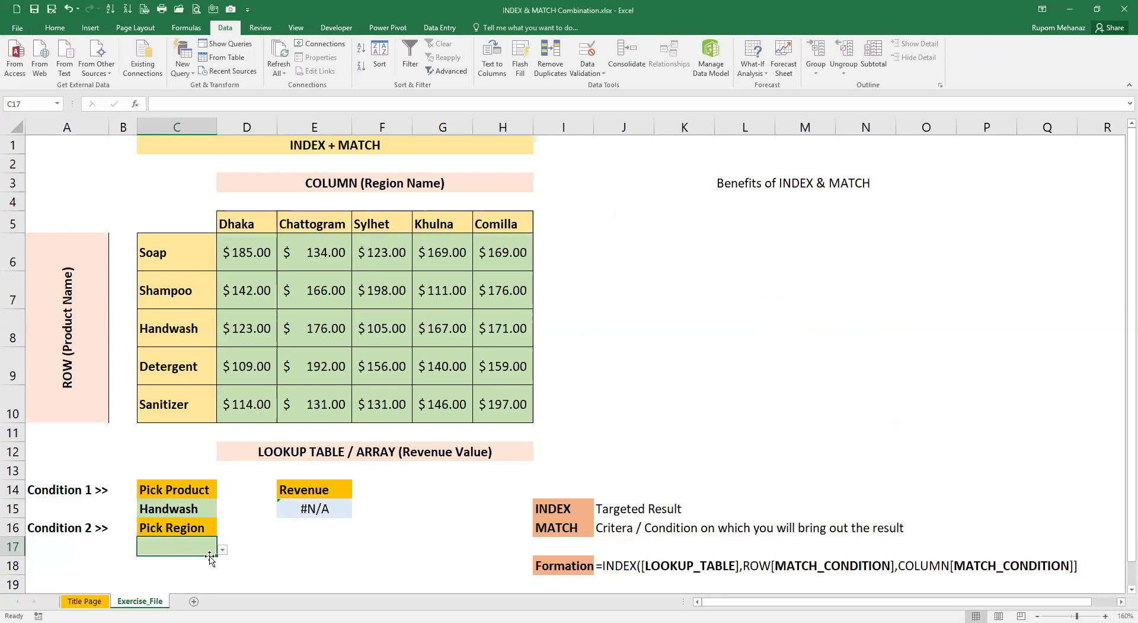
Choose Chattogram as the region in C17 and check the E15 revenue against the Handwash row of the table
click(223, 551)
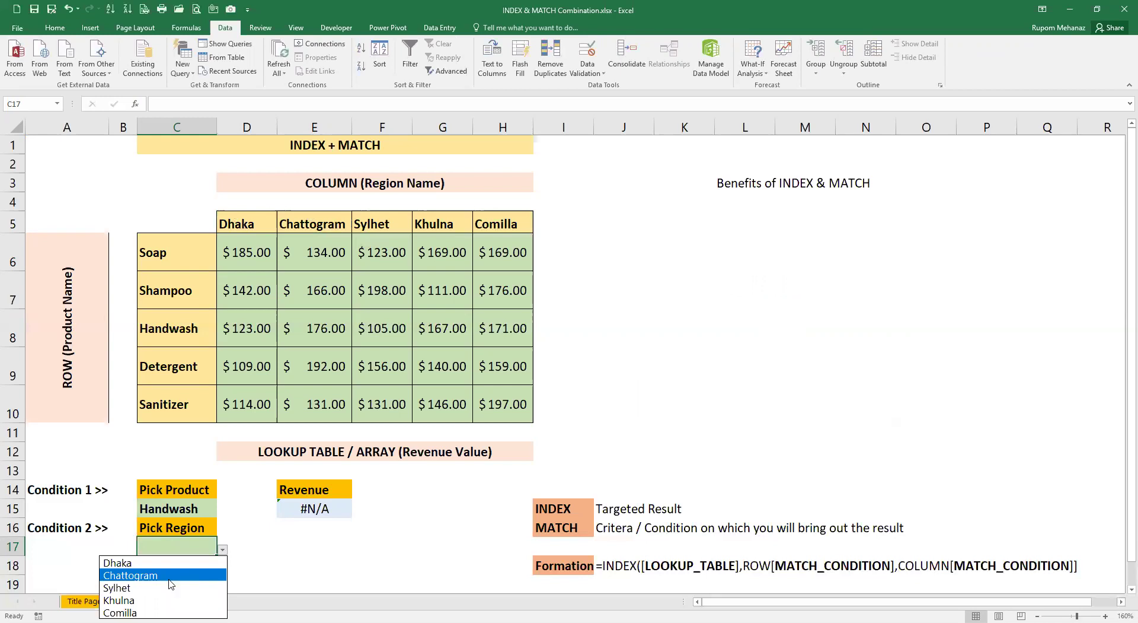
click(168, 575)
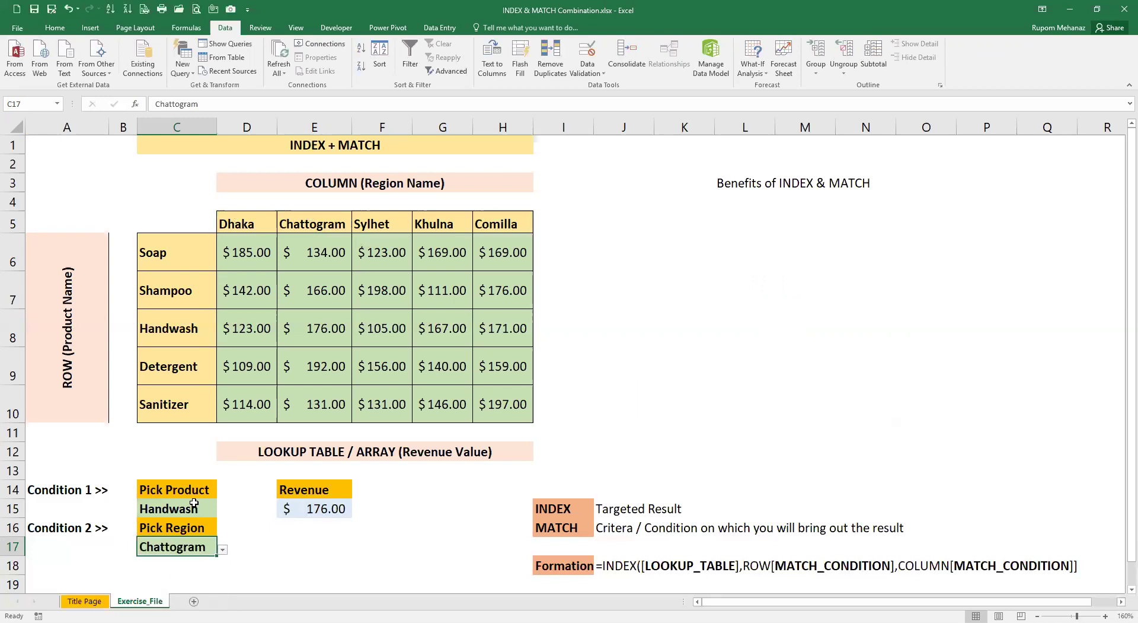
click(314, 510)
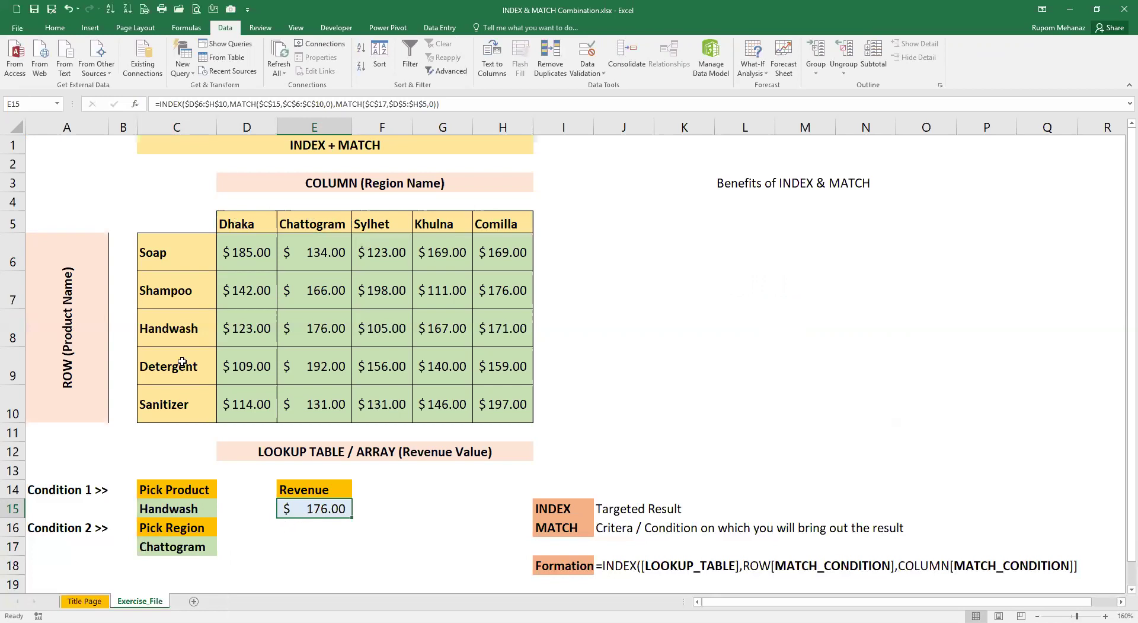
click(176, 332)
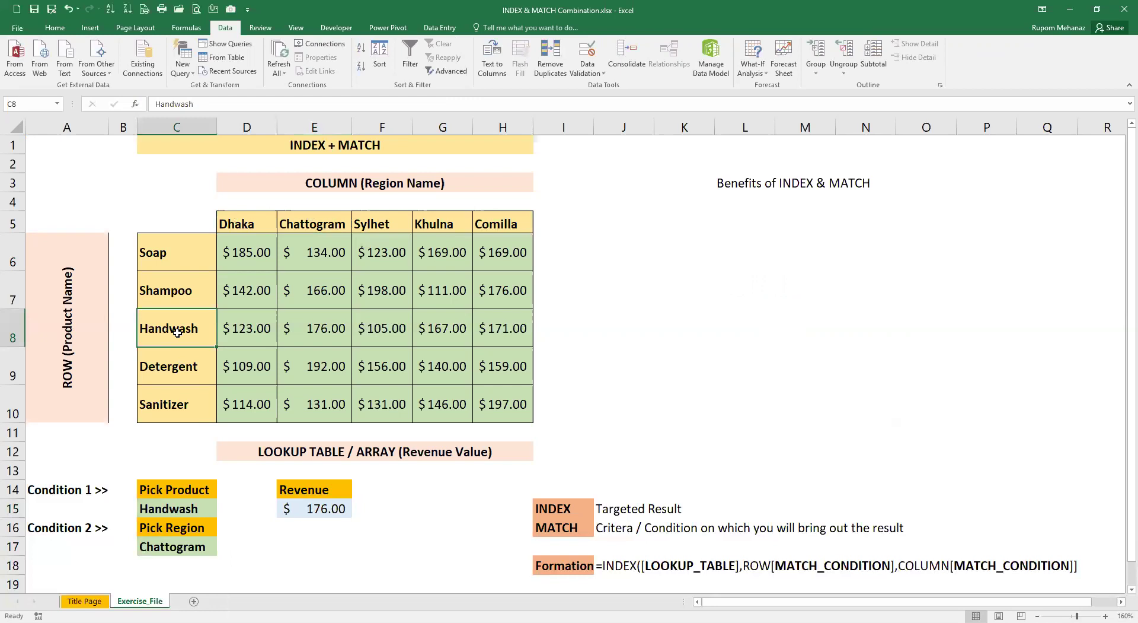
click(324, 336)
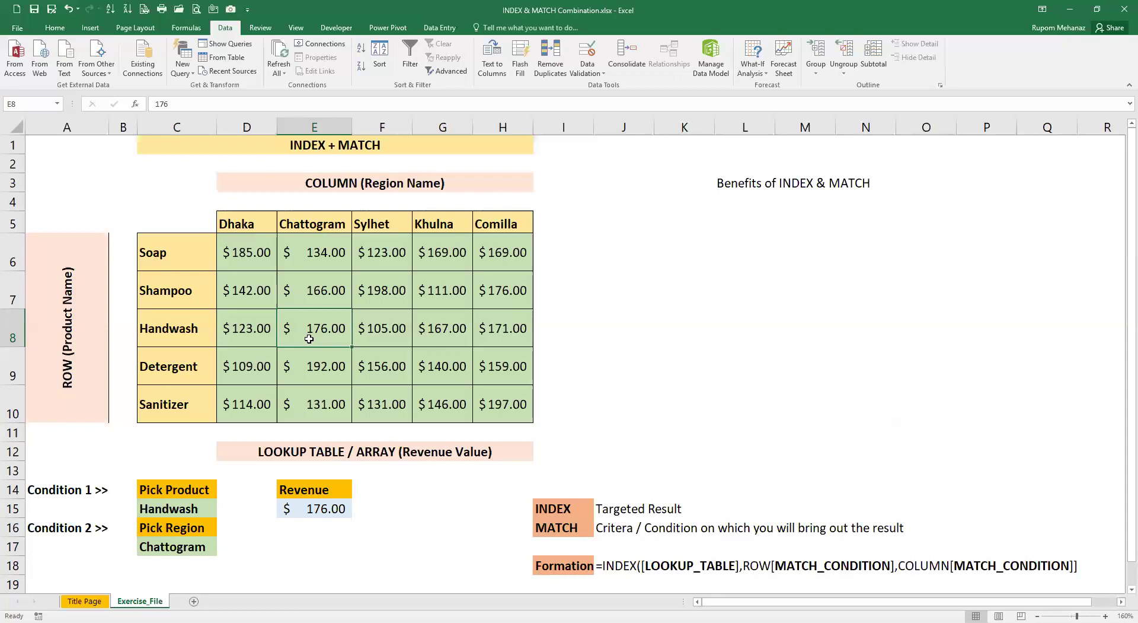
click(316, 511)
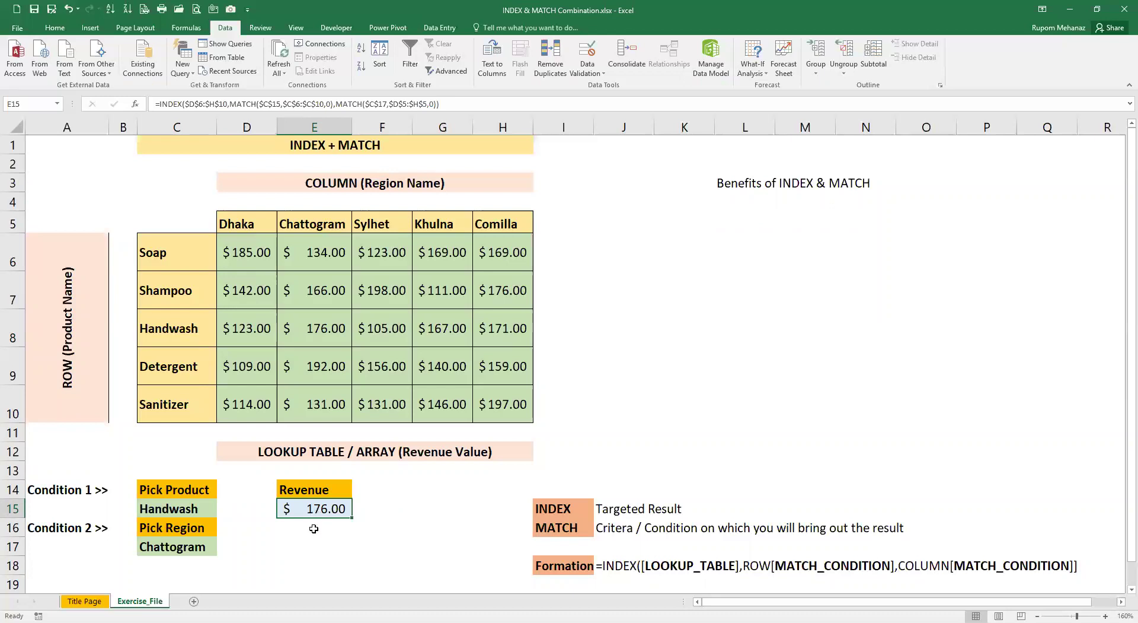
Start a VLOOKUP formula in E16 below the INDEX result, with the absolute reference $C$15 as lookup value
click(314, 529)
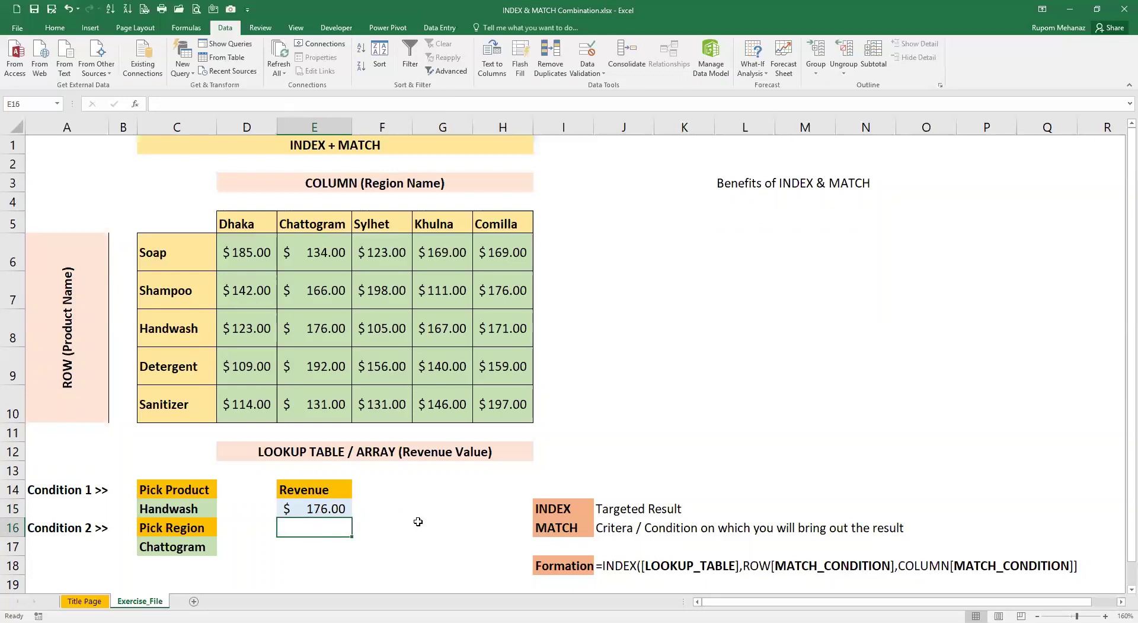
text(=)
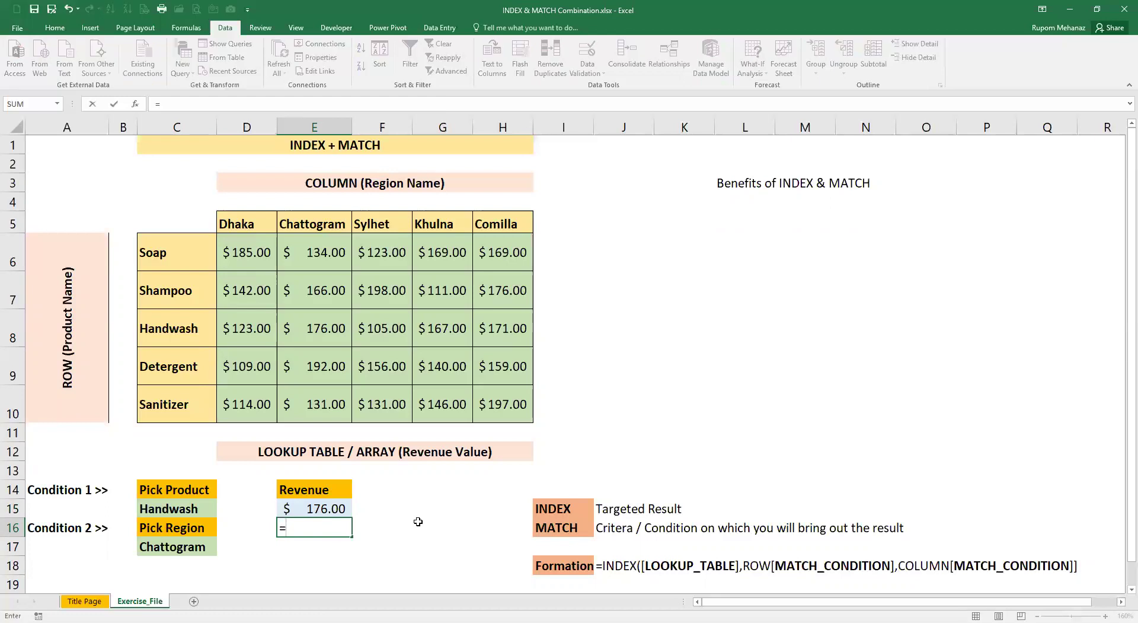
text(VLOOKUP()
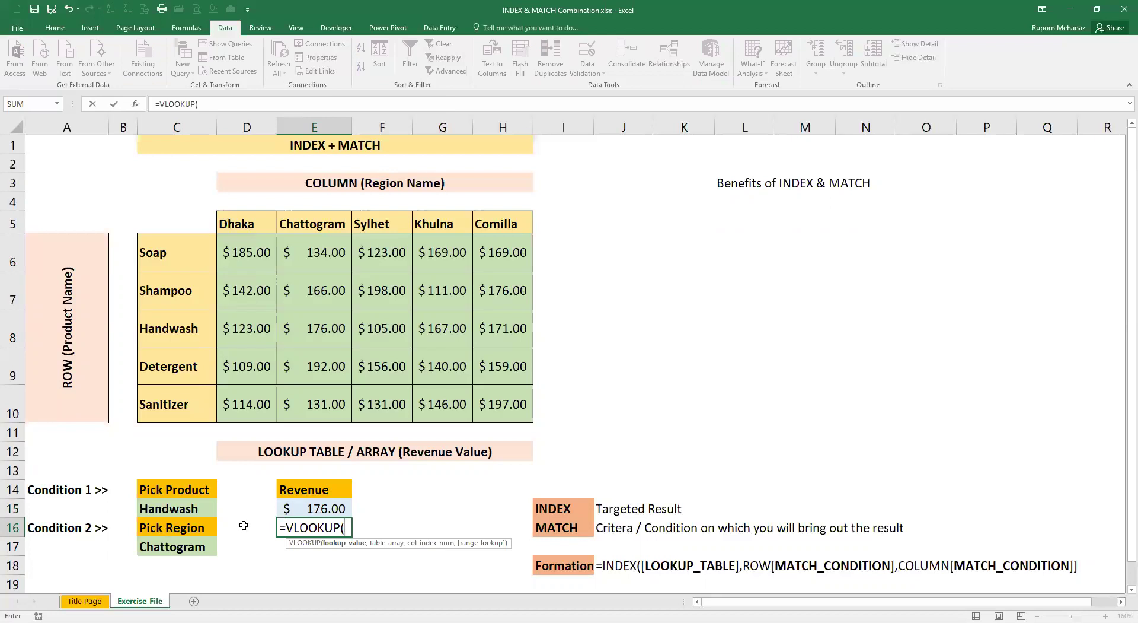
click(176, 510)
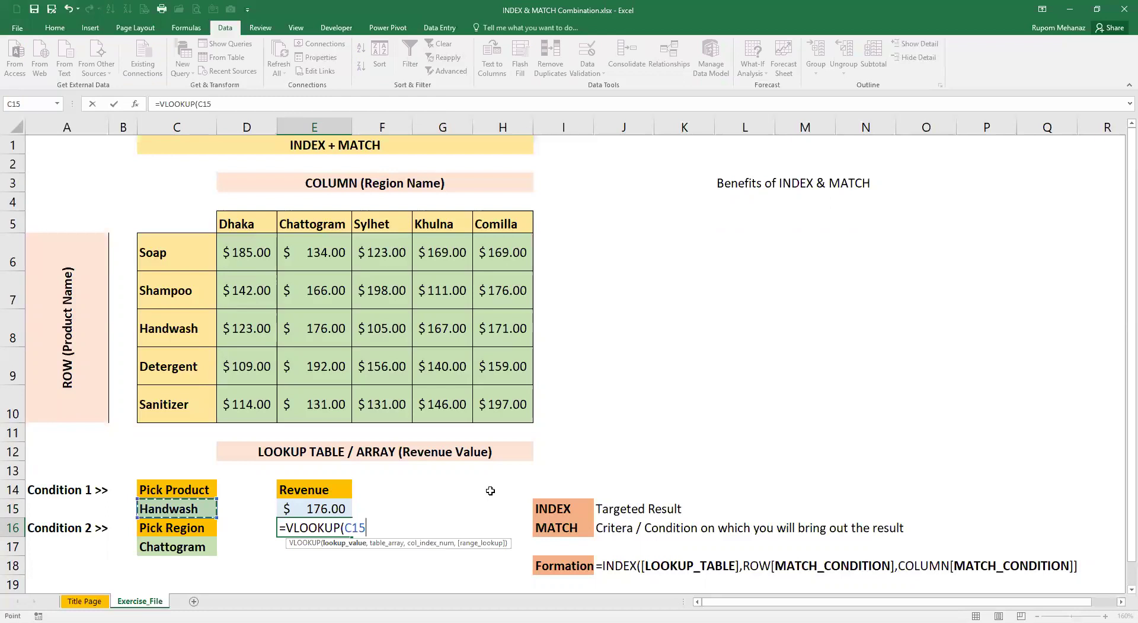
key(F4)
text(,)
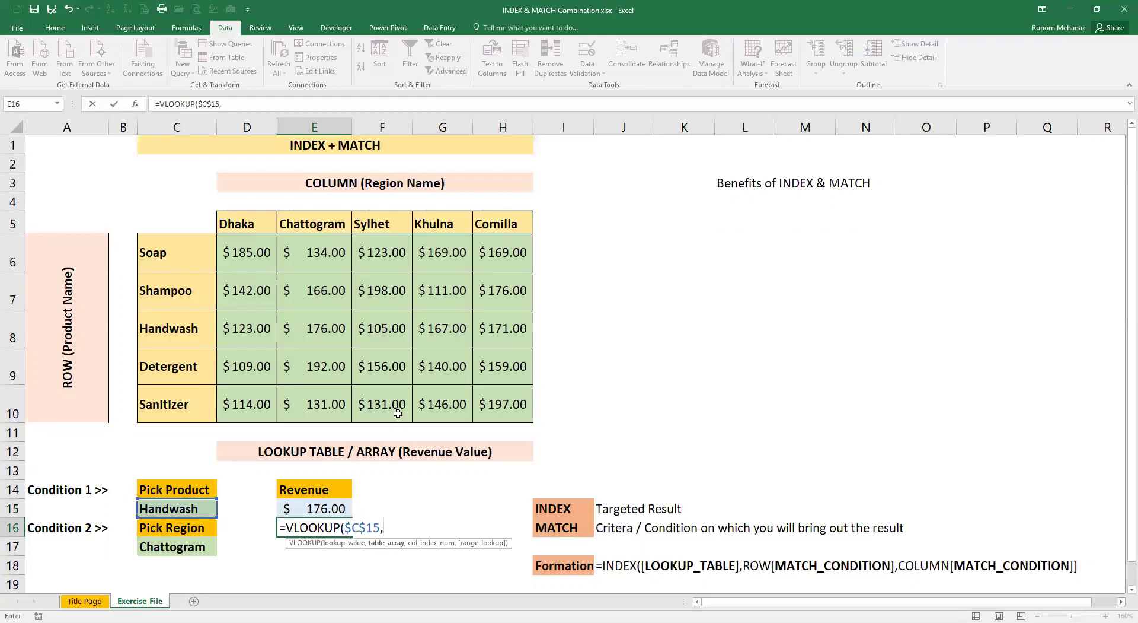
Set the VLOOKUP's table array to the product names and revenue values, $C$6:$H$10
click(166, 247)
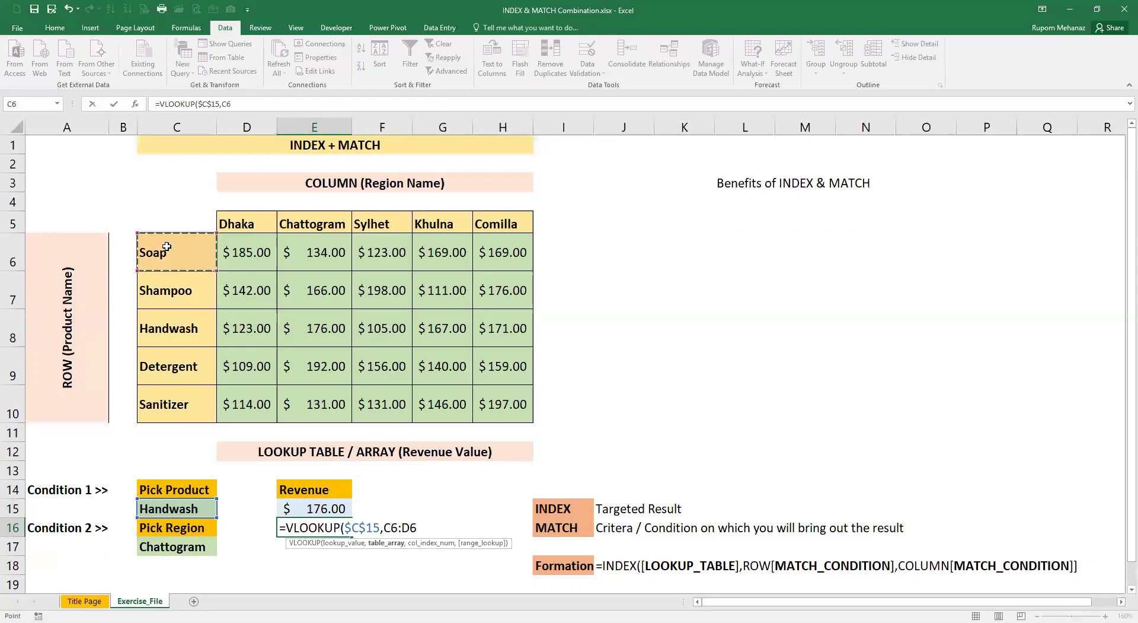
drag(167, 246, 513, 405)
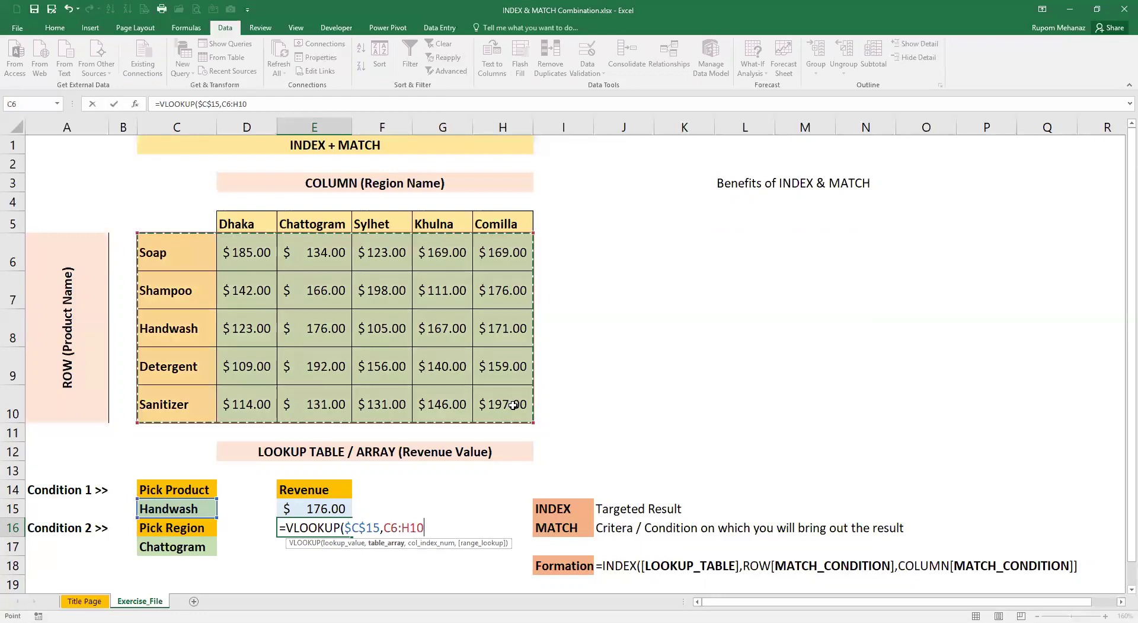
key(F4)
text(,)
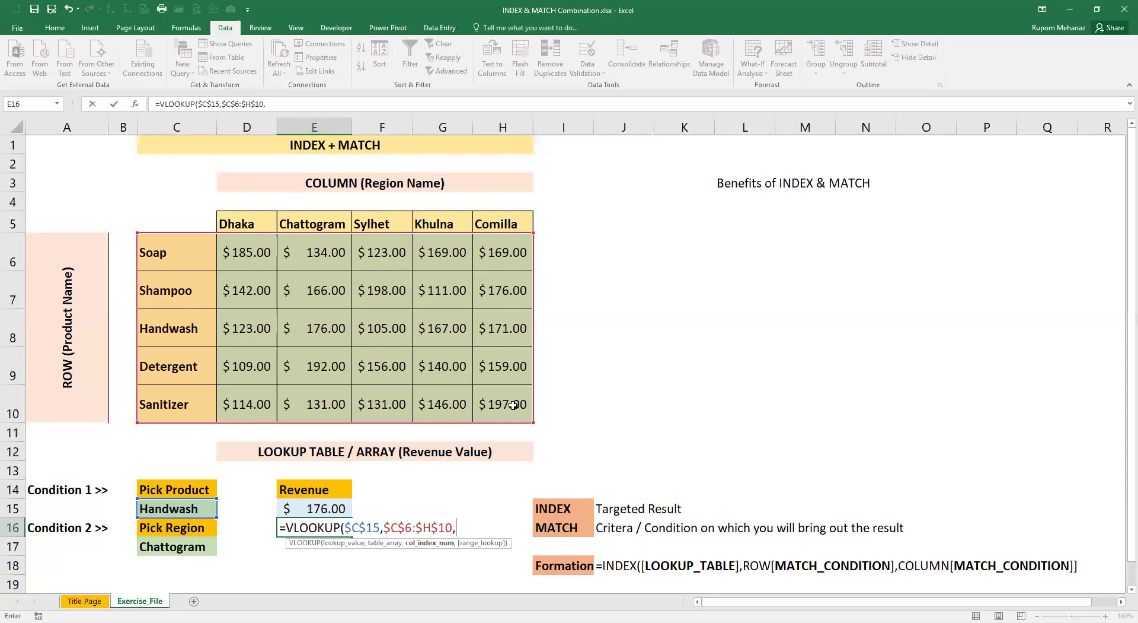
Nest a MATCH function as the VLOOKUP's column index, with the picked region $C$17 as its lookup value
text(ma)
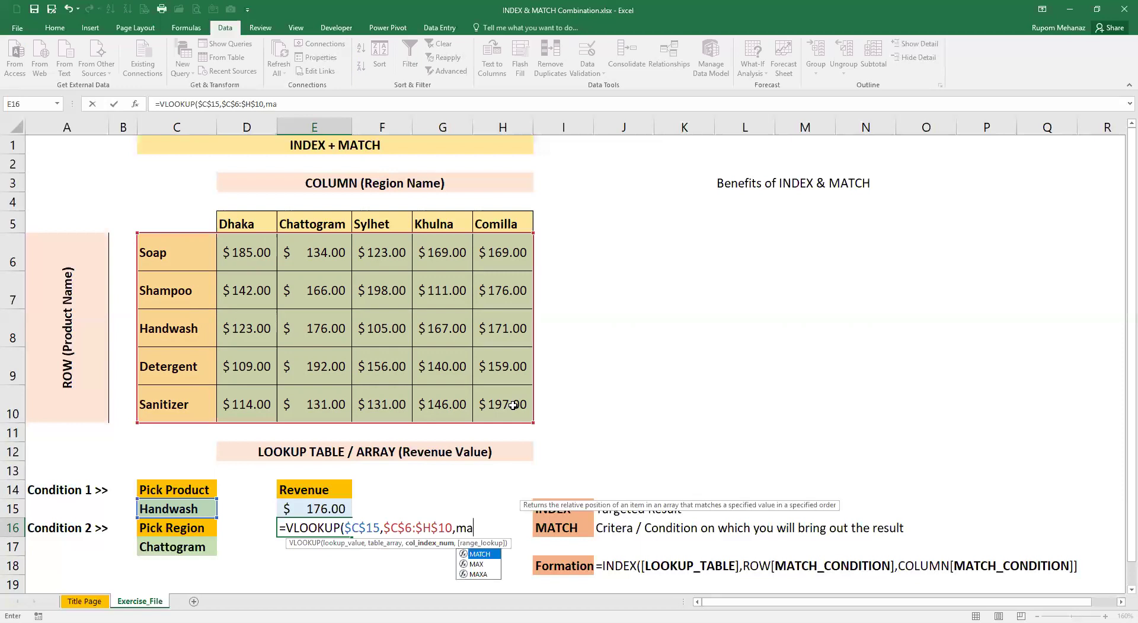
key(Tab)
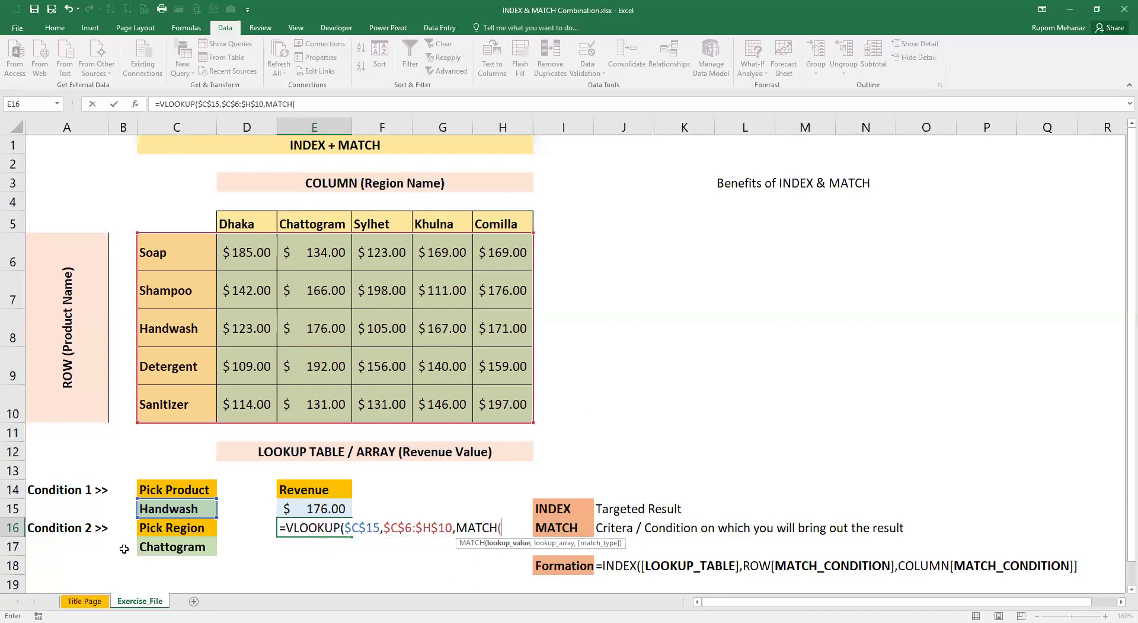
click(167, 548)
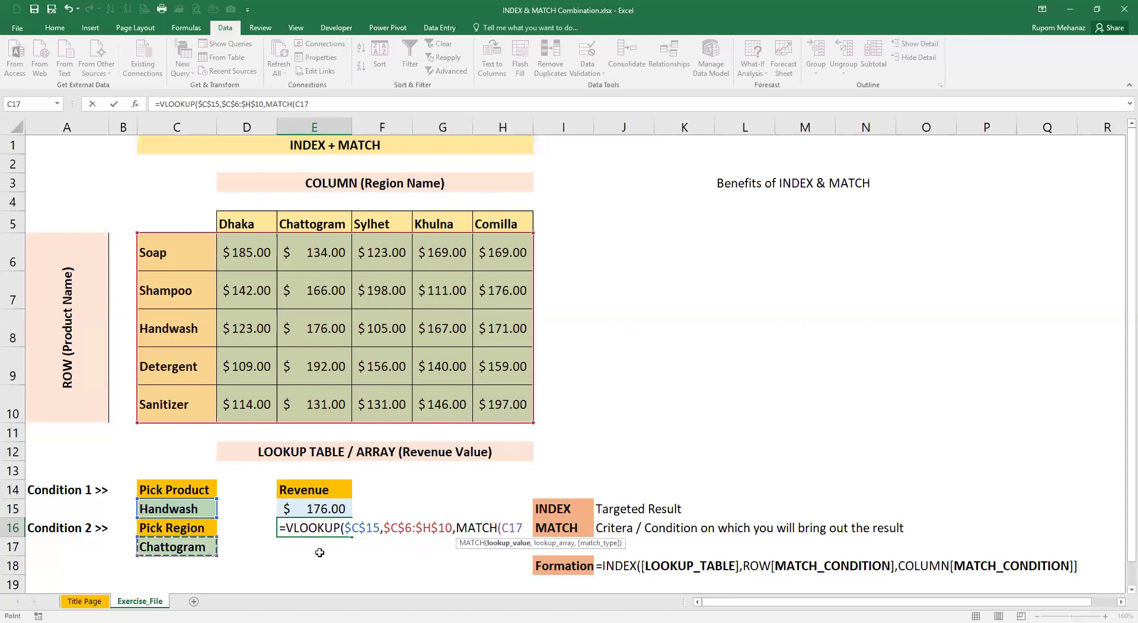
key(F4)
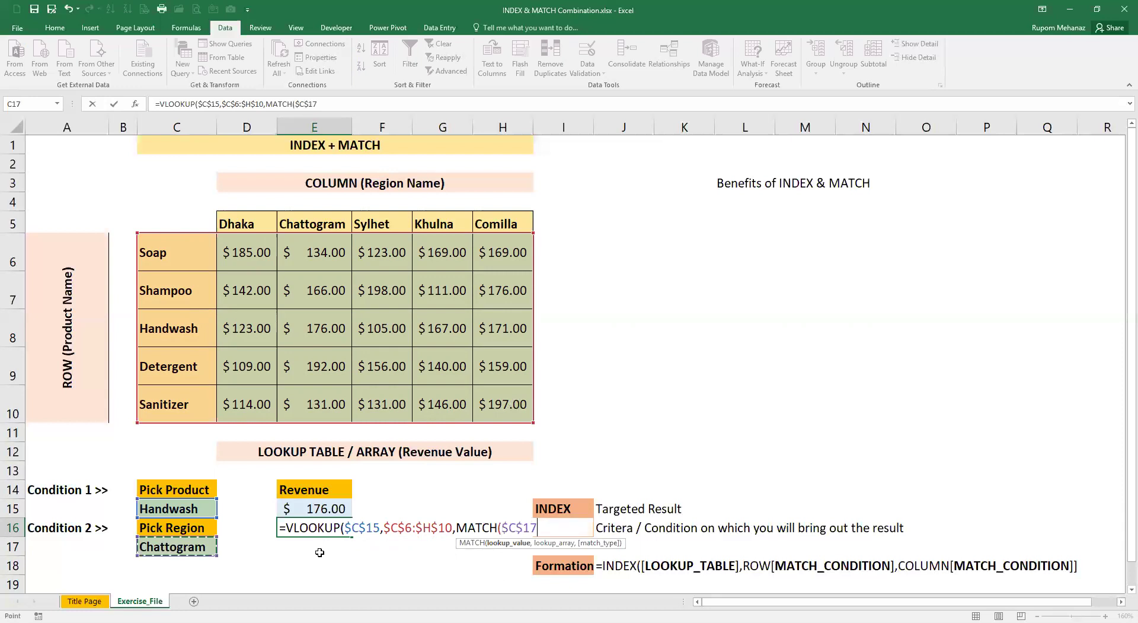
text(,)
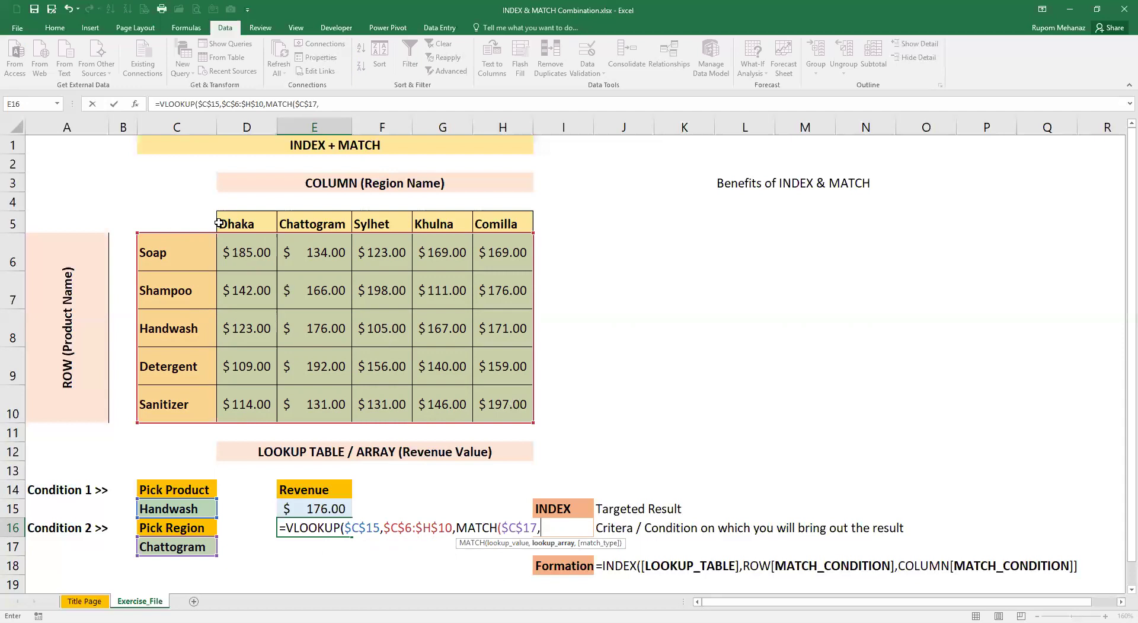
Set the nested MATCH's lookup array to the header row $C$5:$H$5 with match type 0 and close the function
drag(215, 223, 504, 221)
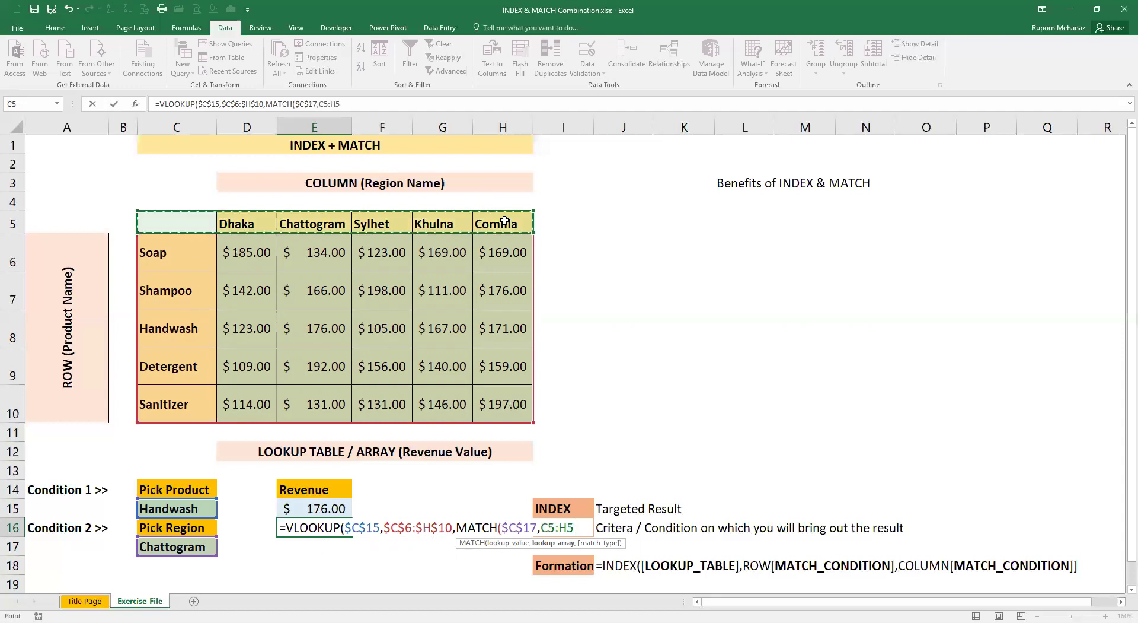
key(F4)
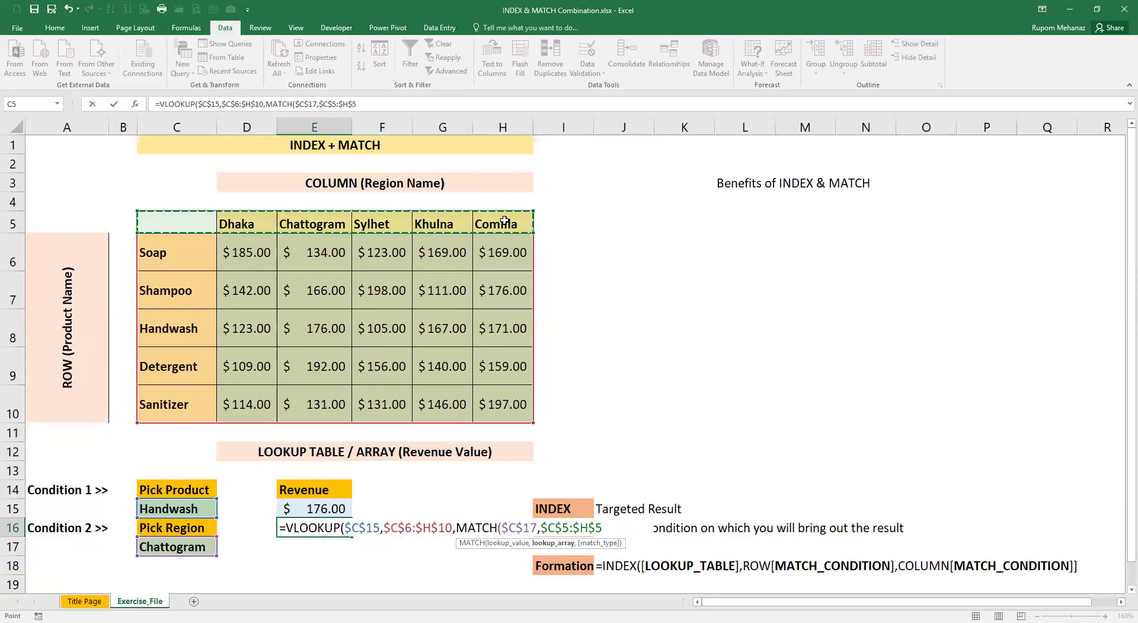
text(,)
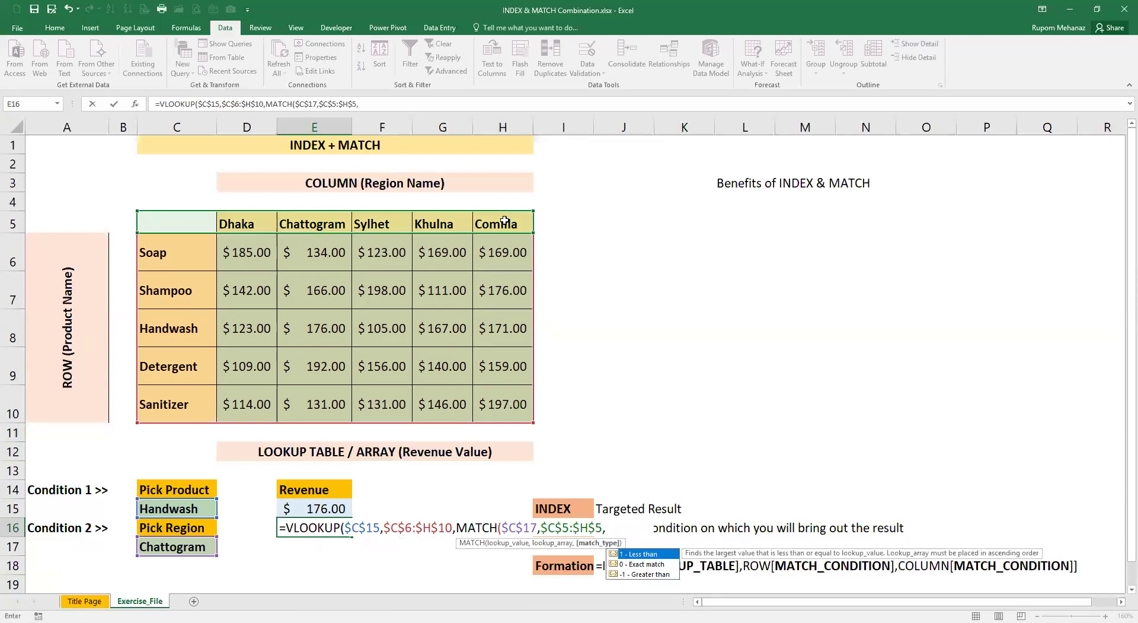
text(0)
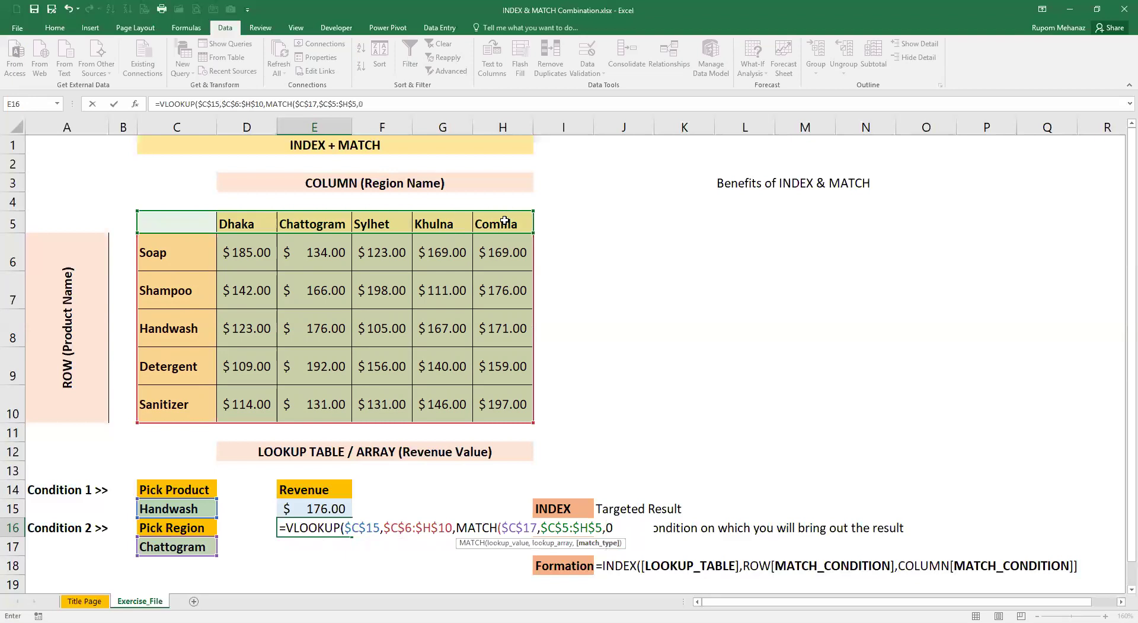
text(),)
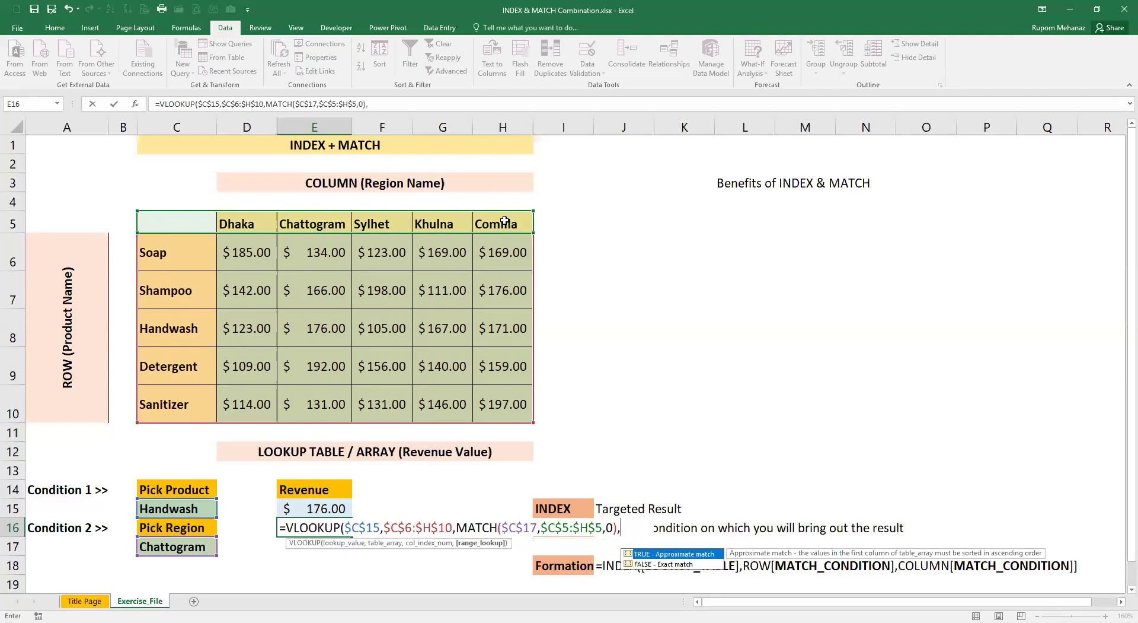
Set the VLOOKUP's range lookup to FALSE for an exact match and commit the formula in E16
key(Down)
key(Tab)
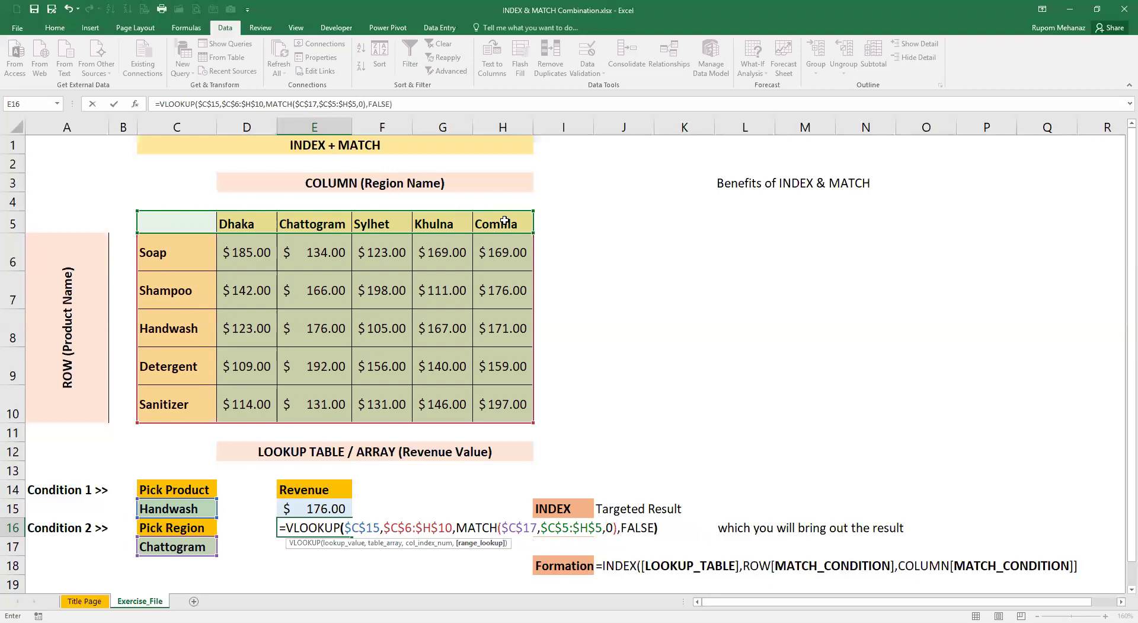
text())
key(ctrl+Return)
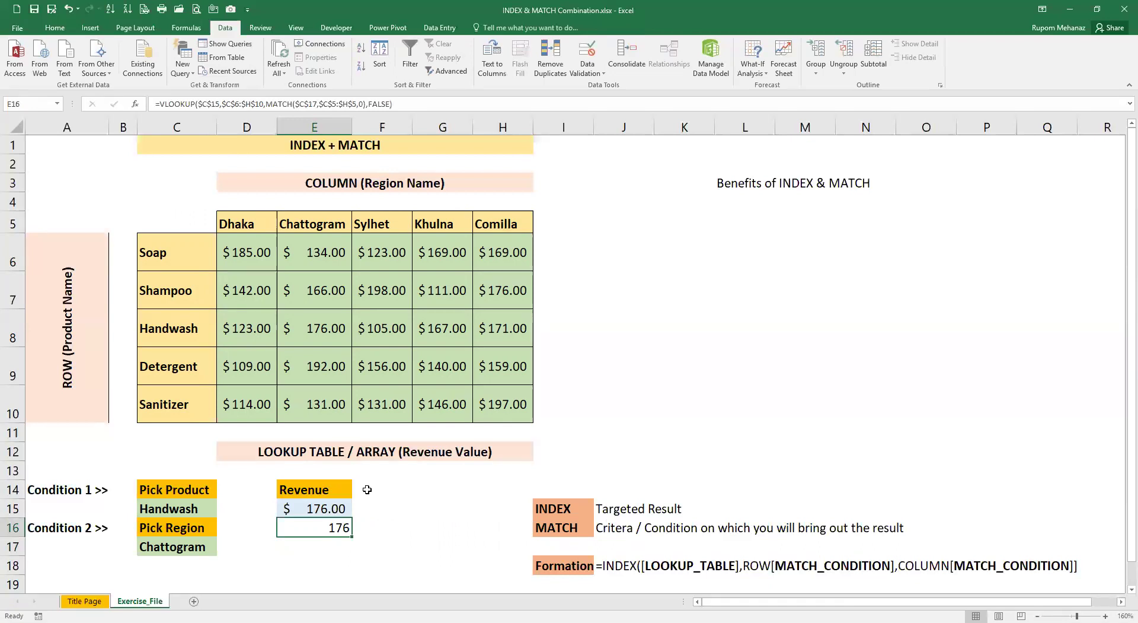
Move the product names from C6:C10 to I6:I10, right of the revenue table, and inspect the VLOOKUP in E16
click(186, 267)
drag(185, 268, 180, 401)
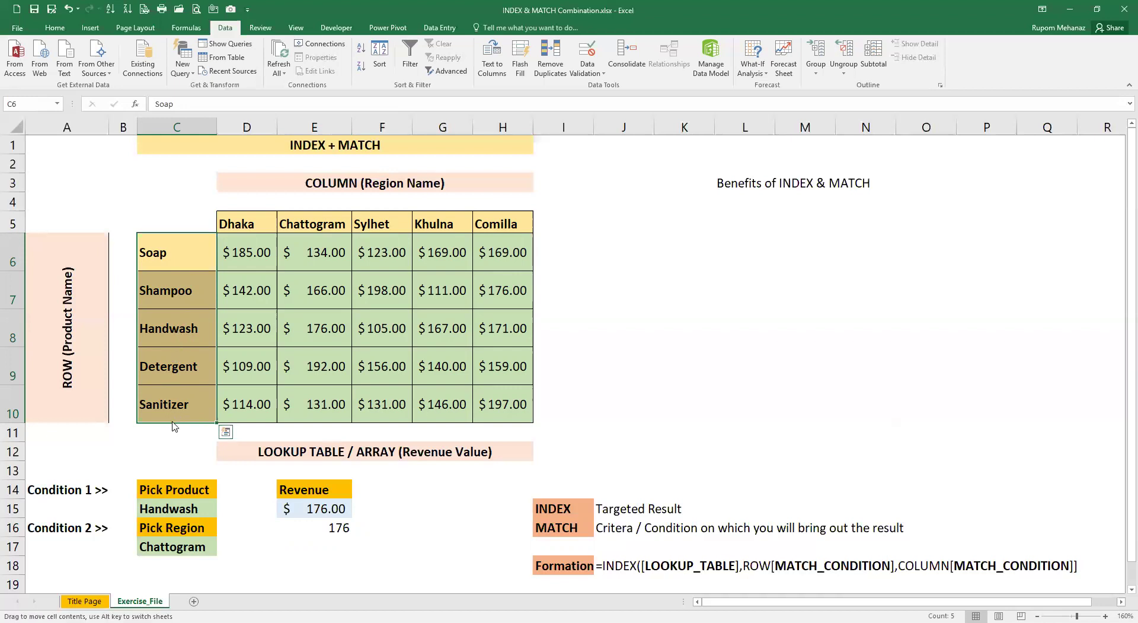
drag(174, 425, 552, 387)
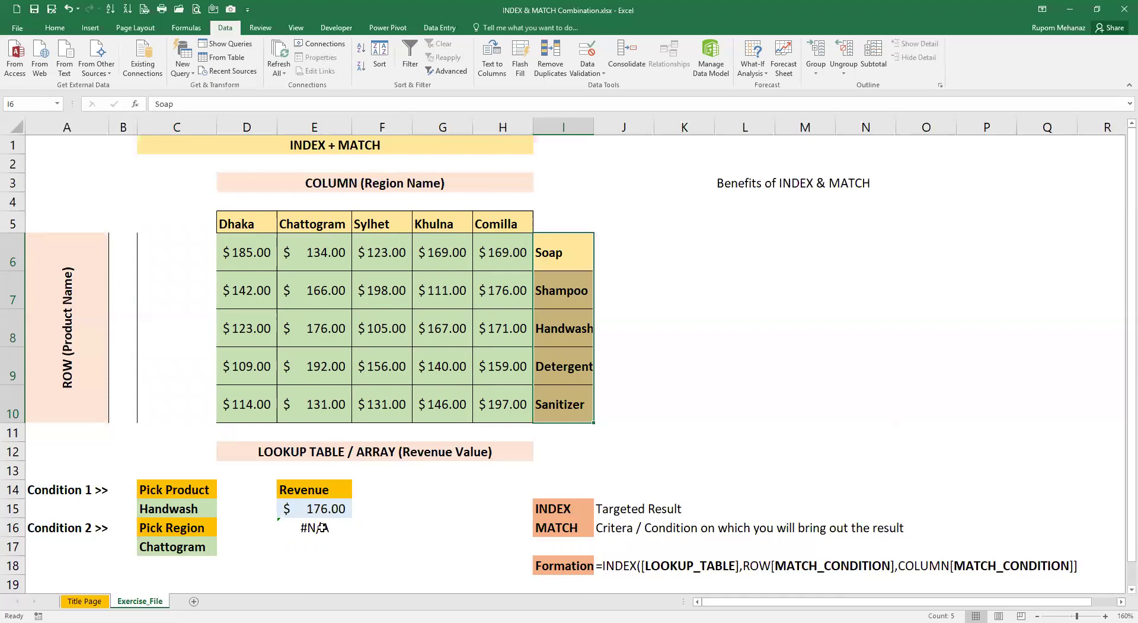
click(322, 528)
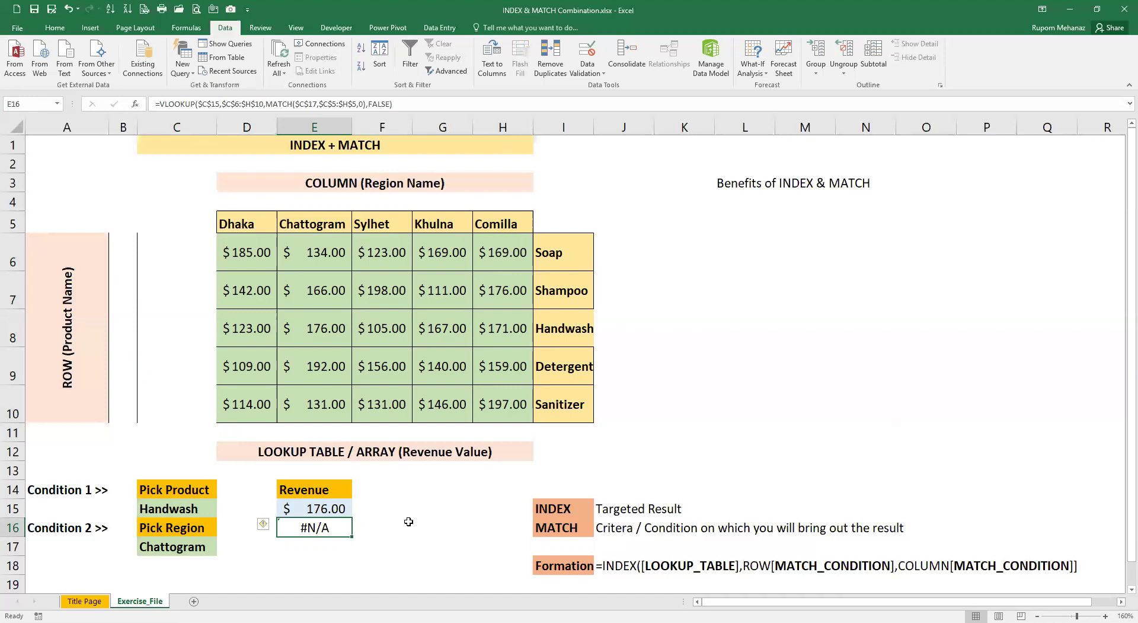
Examine the moved product names in I6:I10 and the row 6 cells on either side to compare the lookup directions
click(563, 245)
drag(563, 270, 564, 409)
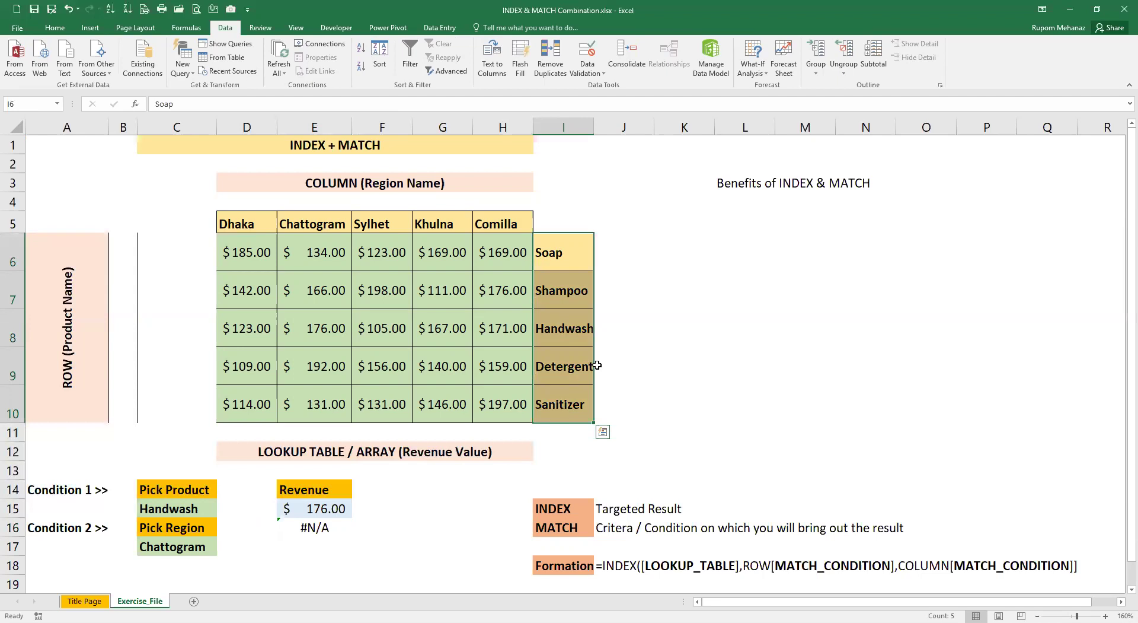
drag(617, 259, 901, 259)
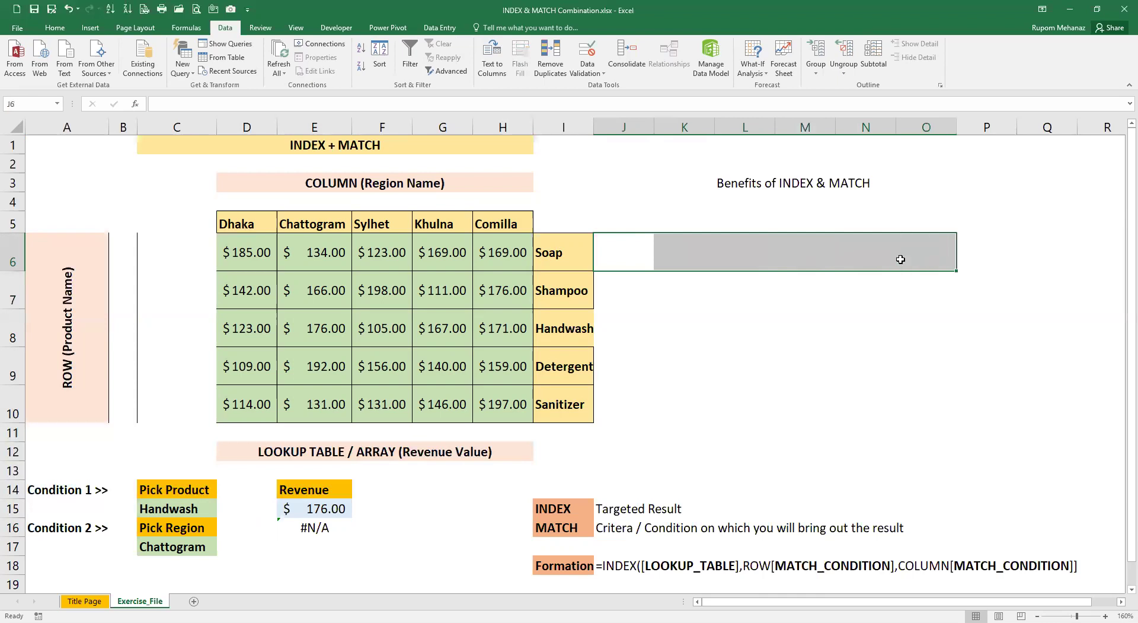
drag(509, 246, 175, 248)
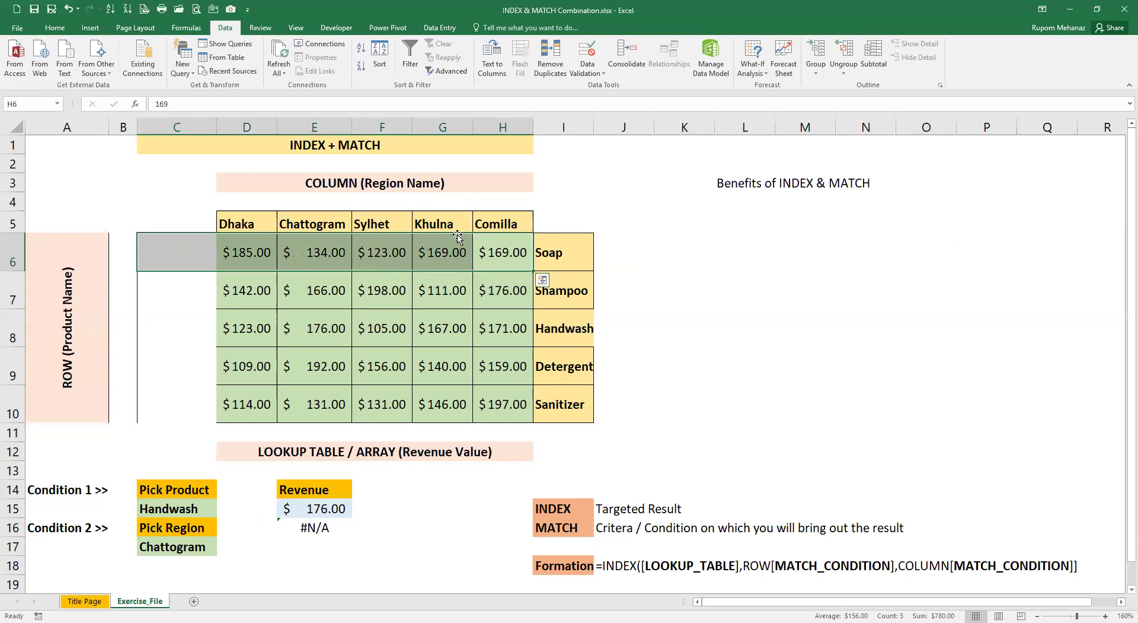